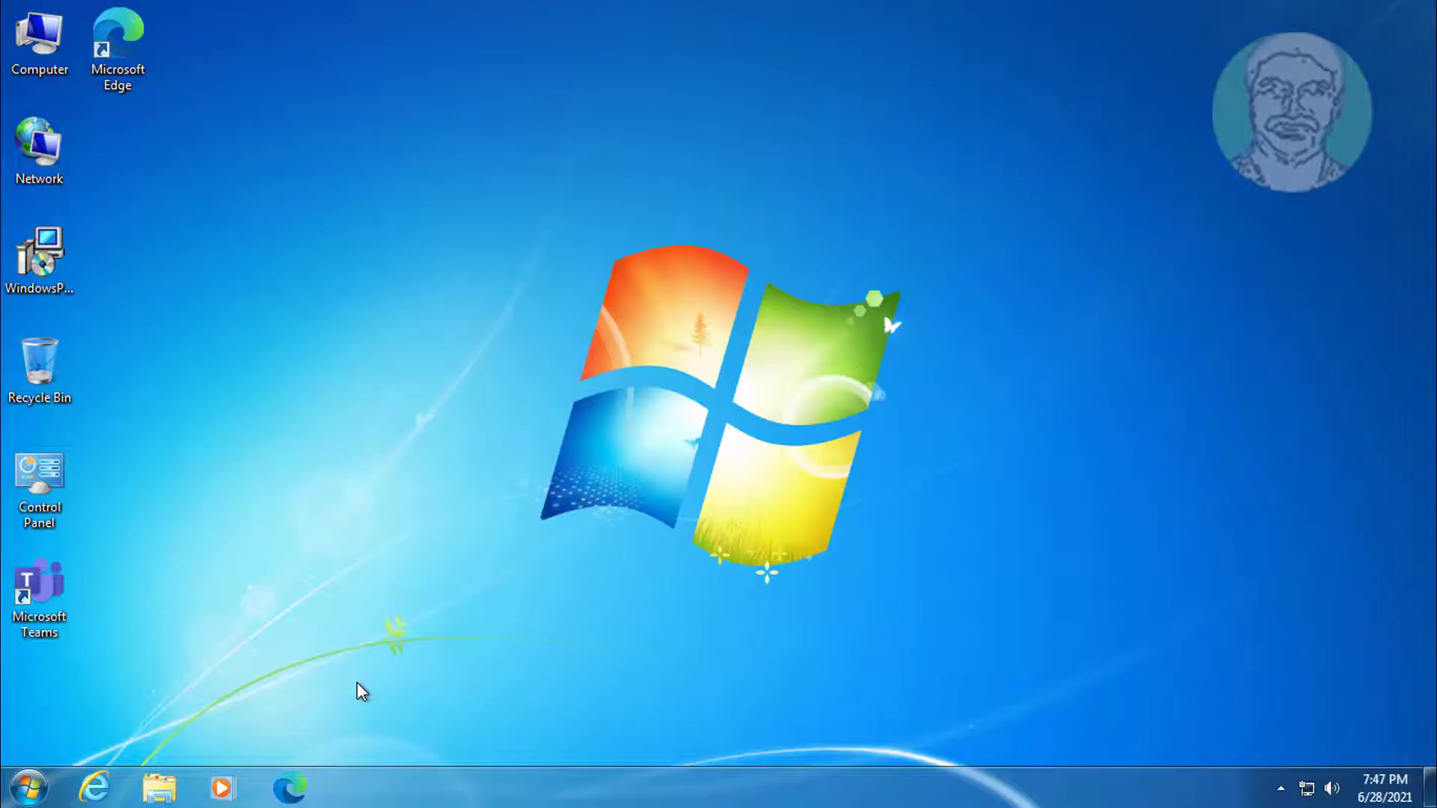
Step: Search the Start menu for 'services' and bring up the Services result's context menu
click(29, 787)
text(serv)
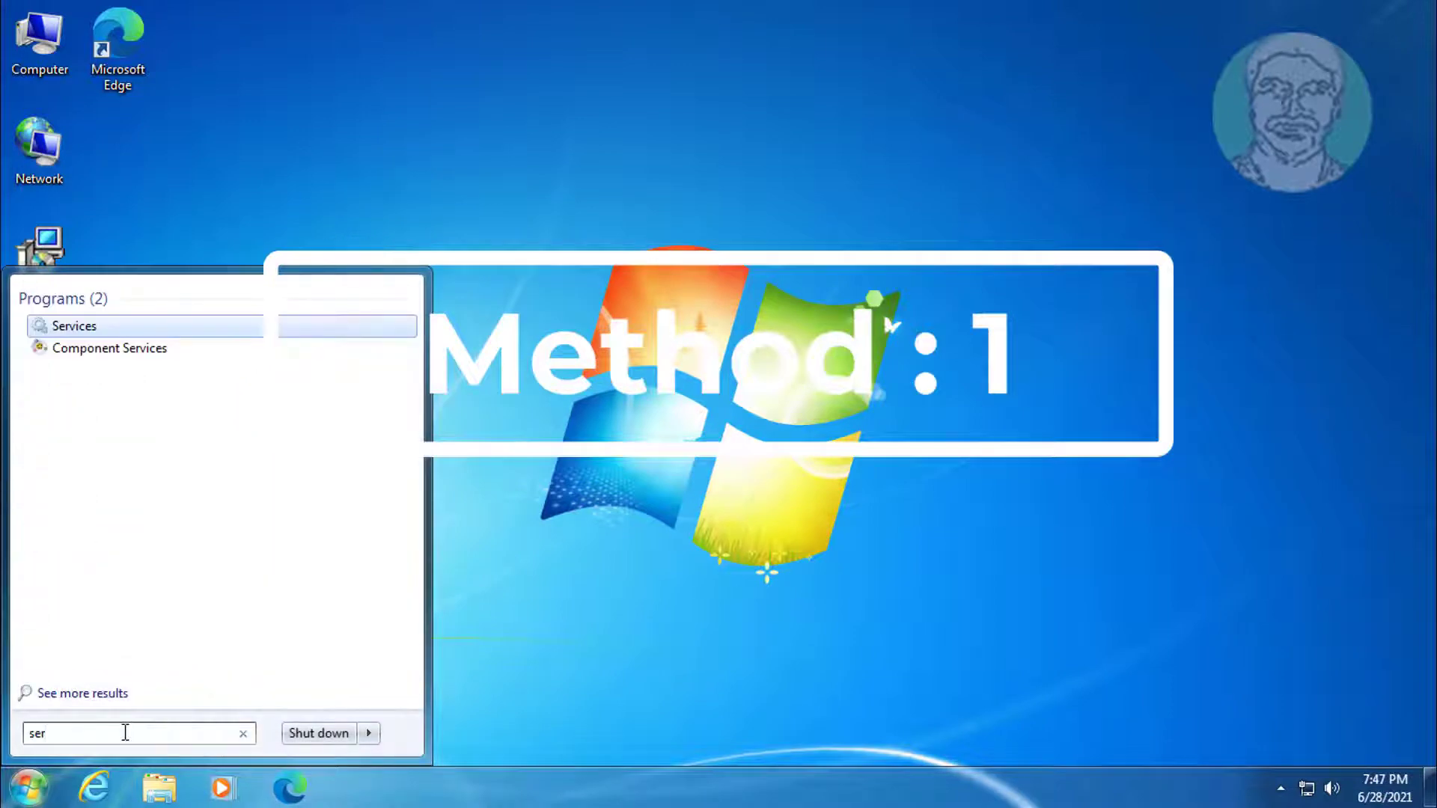
text(ic)
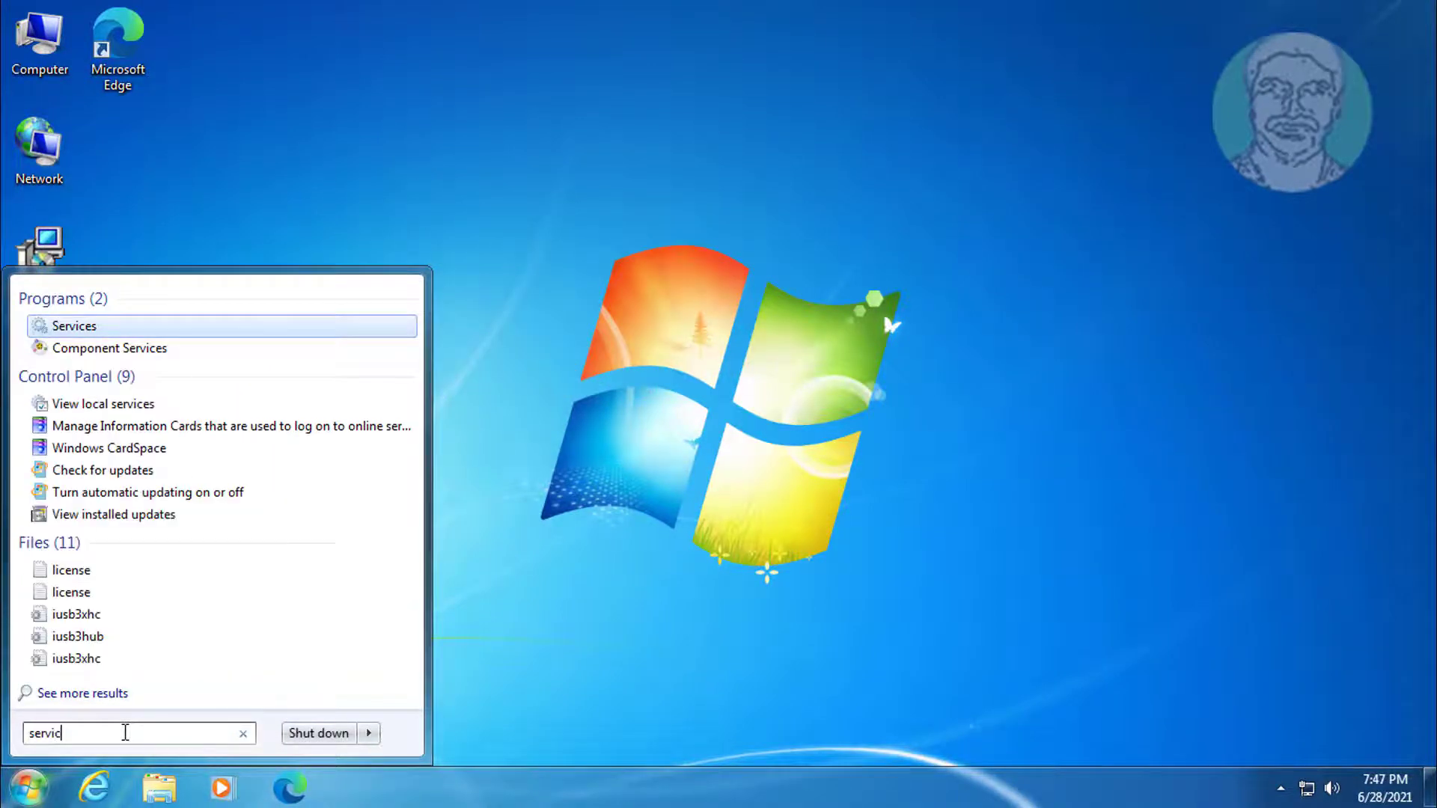
text(es)
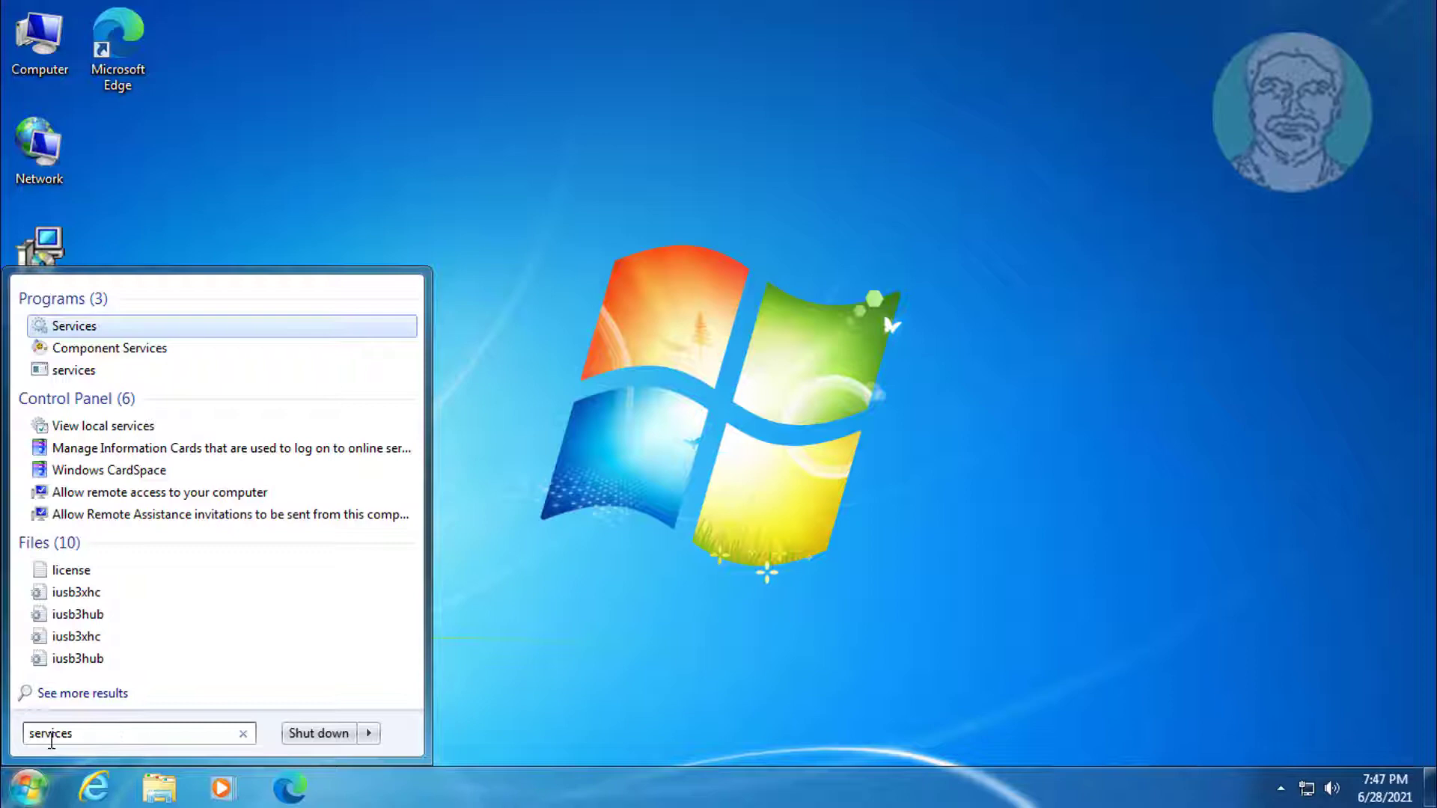
right_click(86, 325)
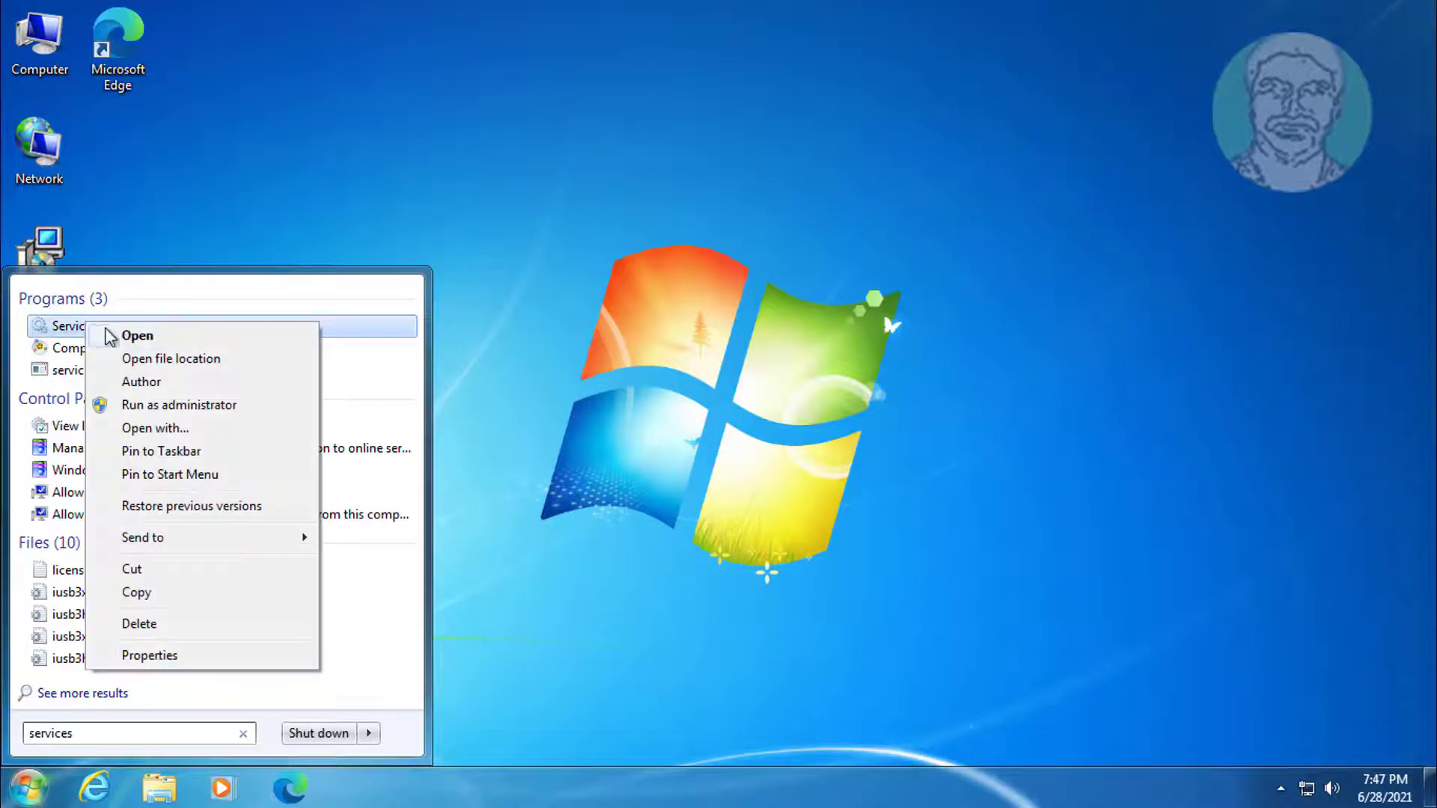
Step: Run Services as administrator and select the Windows Update service in the list
click(191, 406)
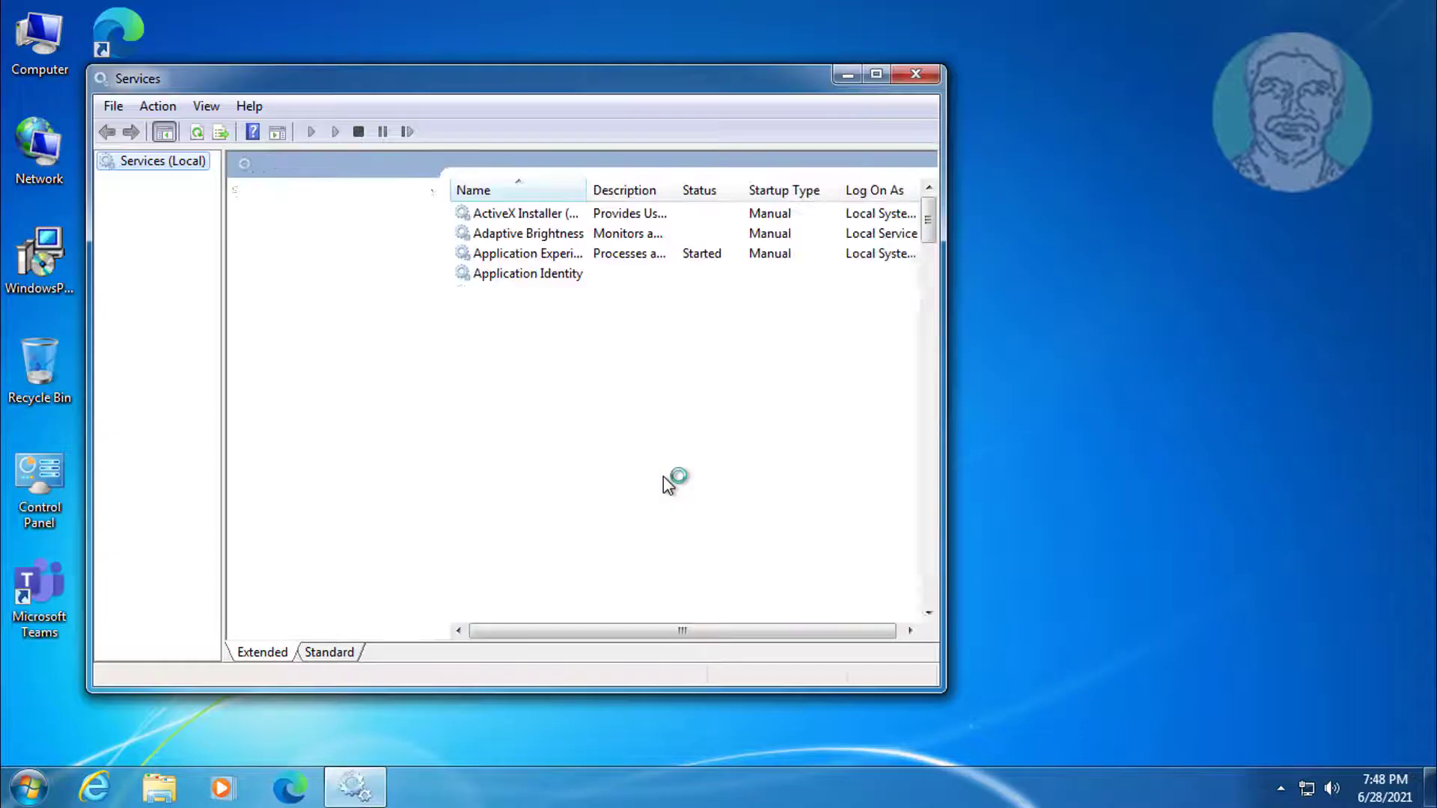
click(523, 416)
key(w)
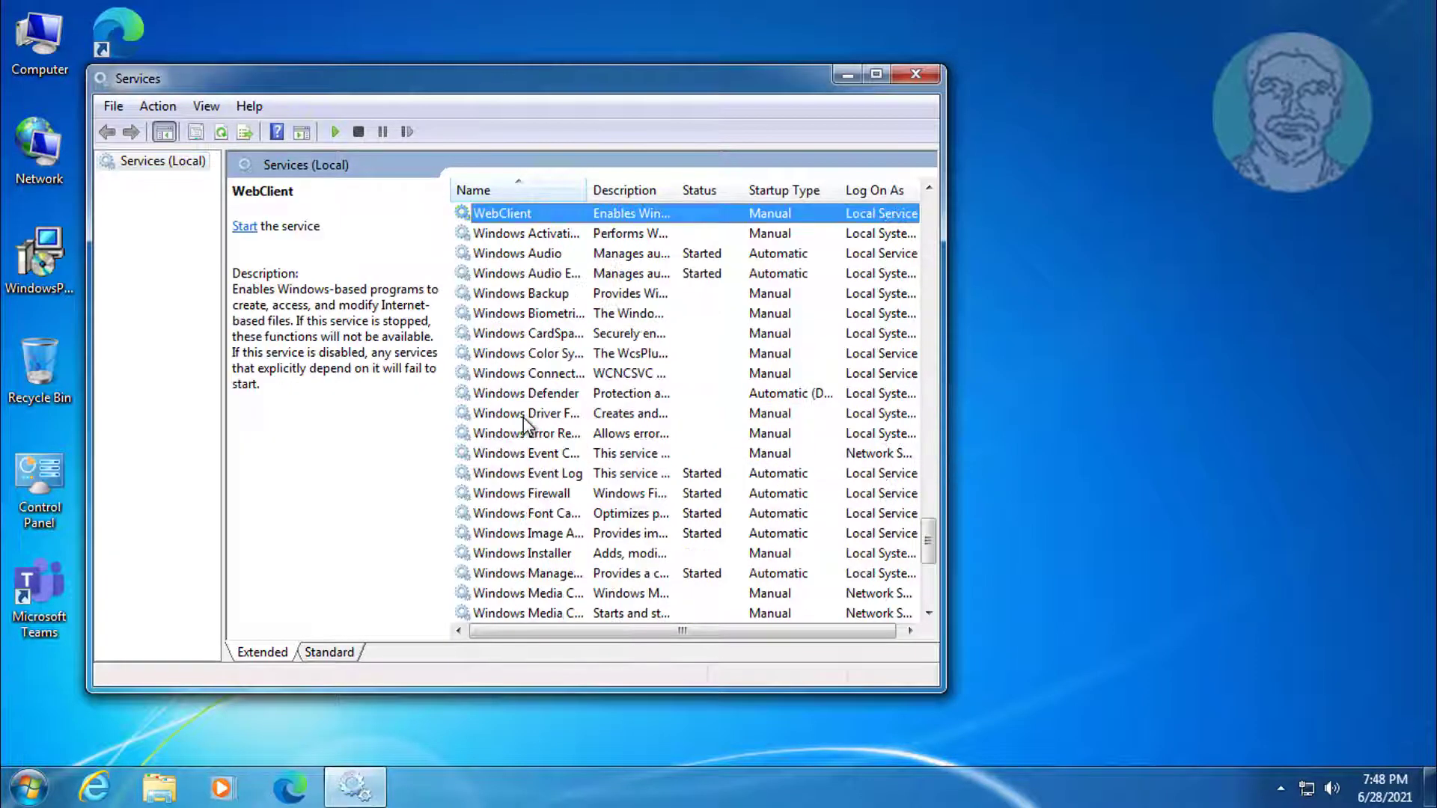
drag(587, 187, 697, 187)
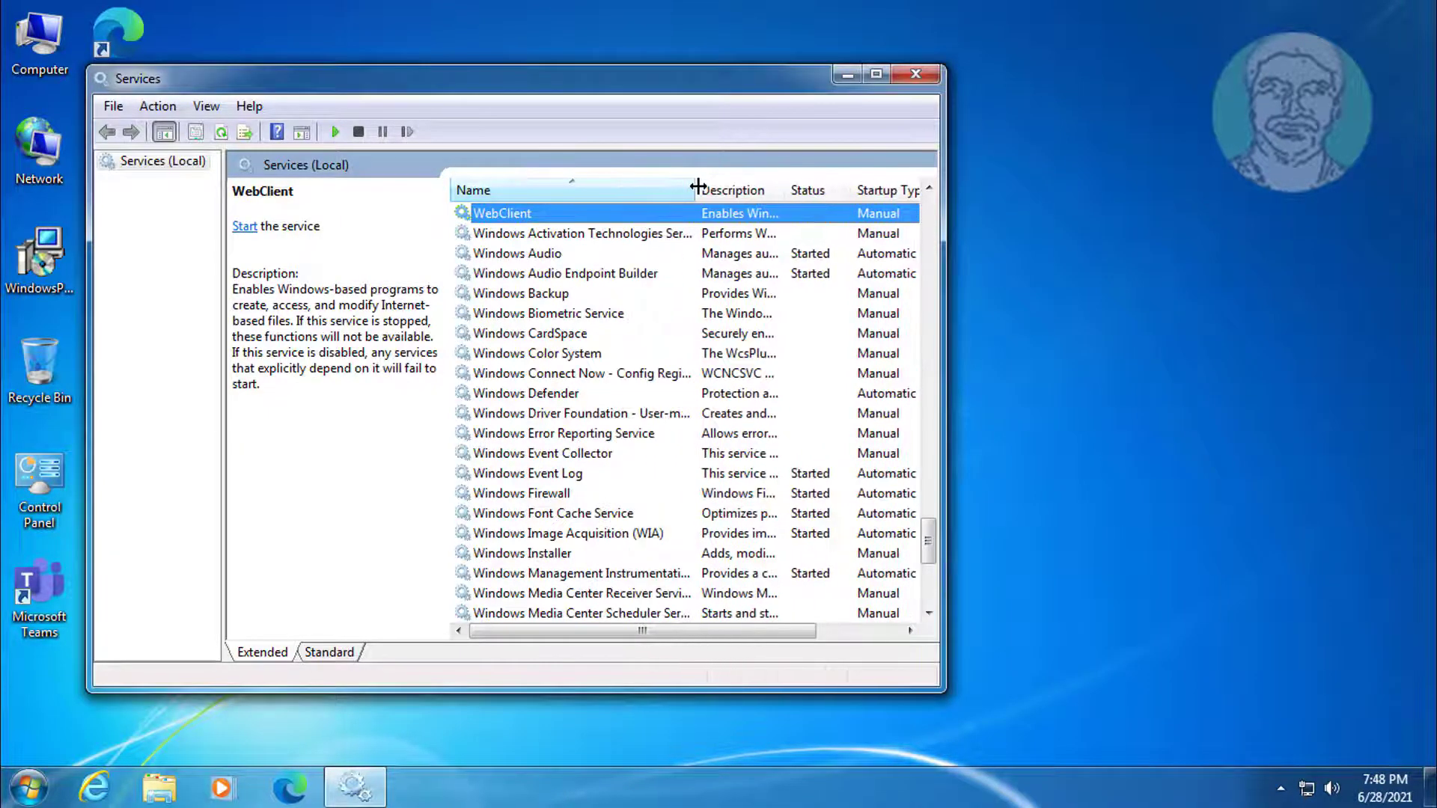
scroll(573, 464, down, 3)
scroll(573, 464, down, 3)
click(574, 477)
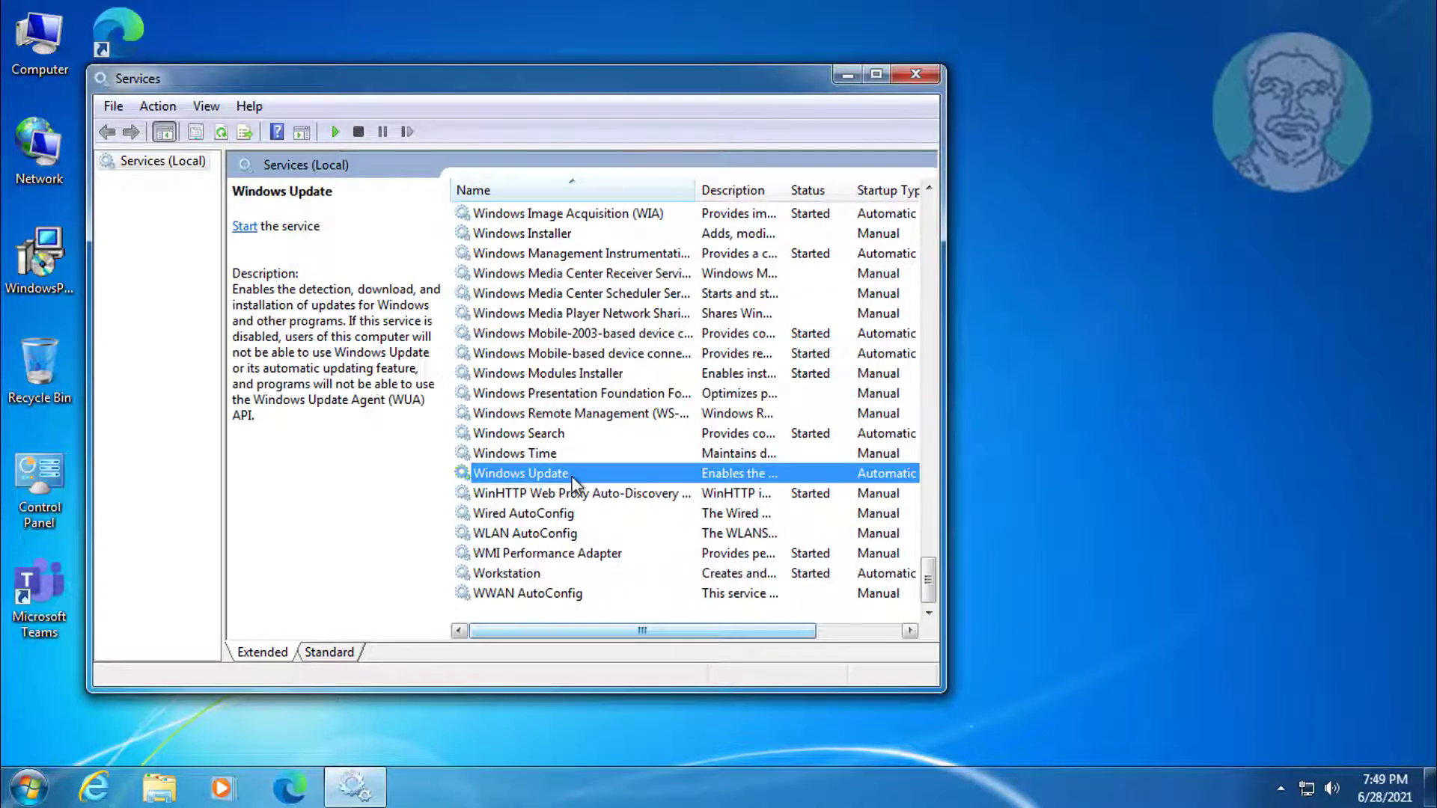
Step: Set Windows Update to Automatic startup, stop the service, and apply the change
double_click(574, 477)
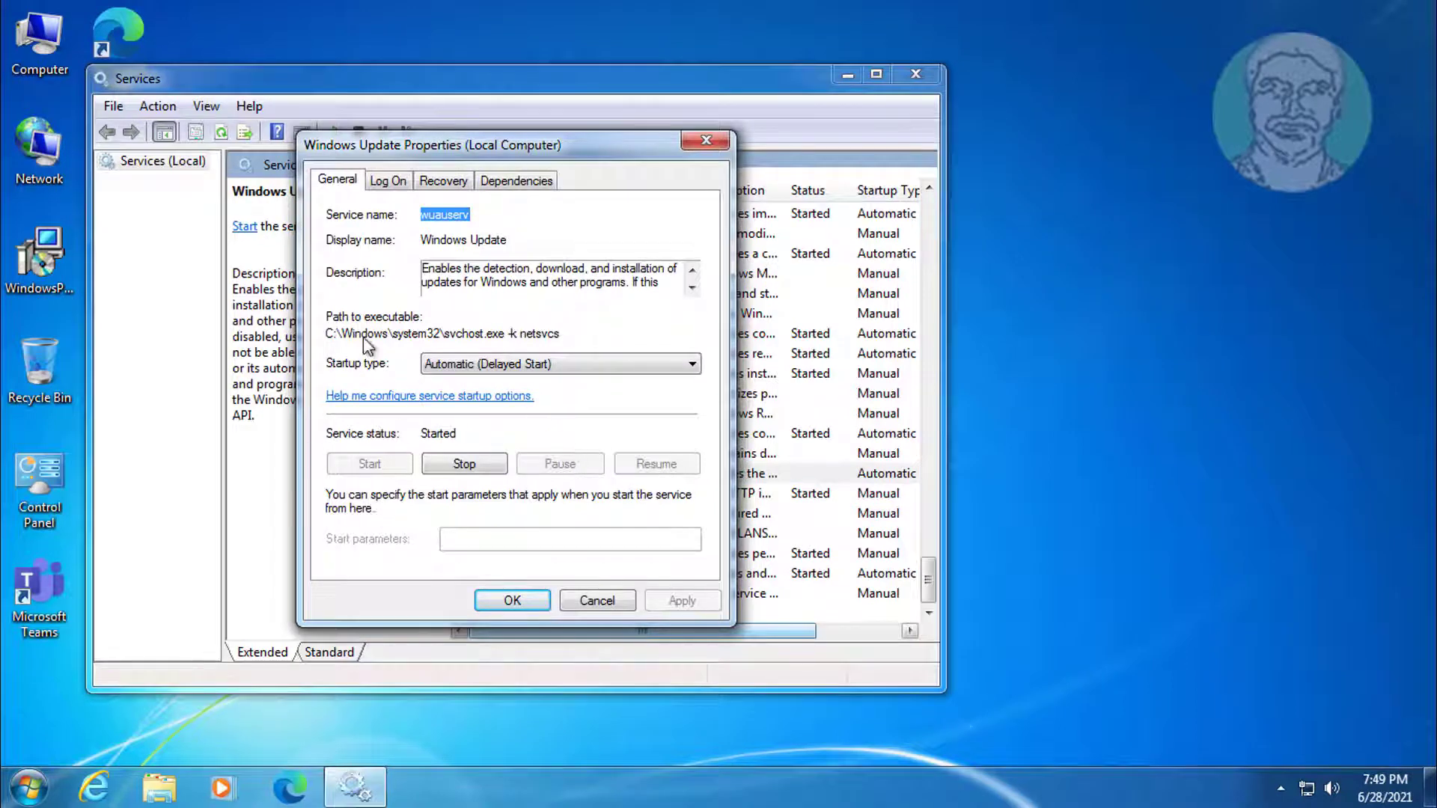
click(542, 366)
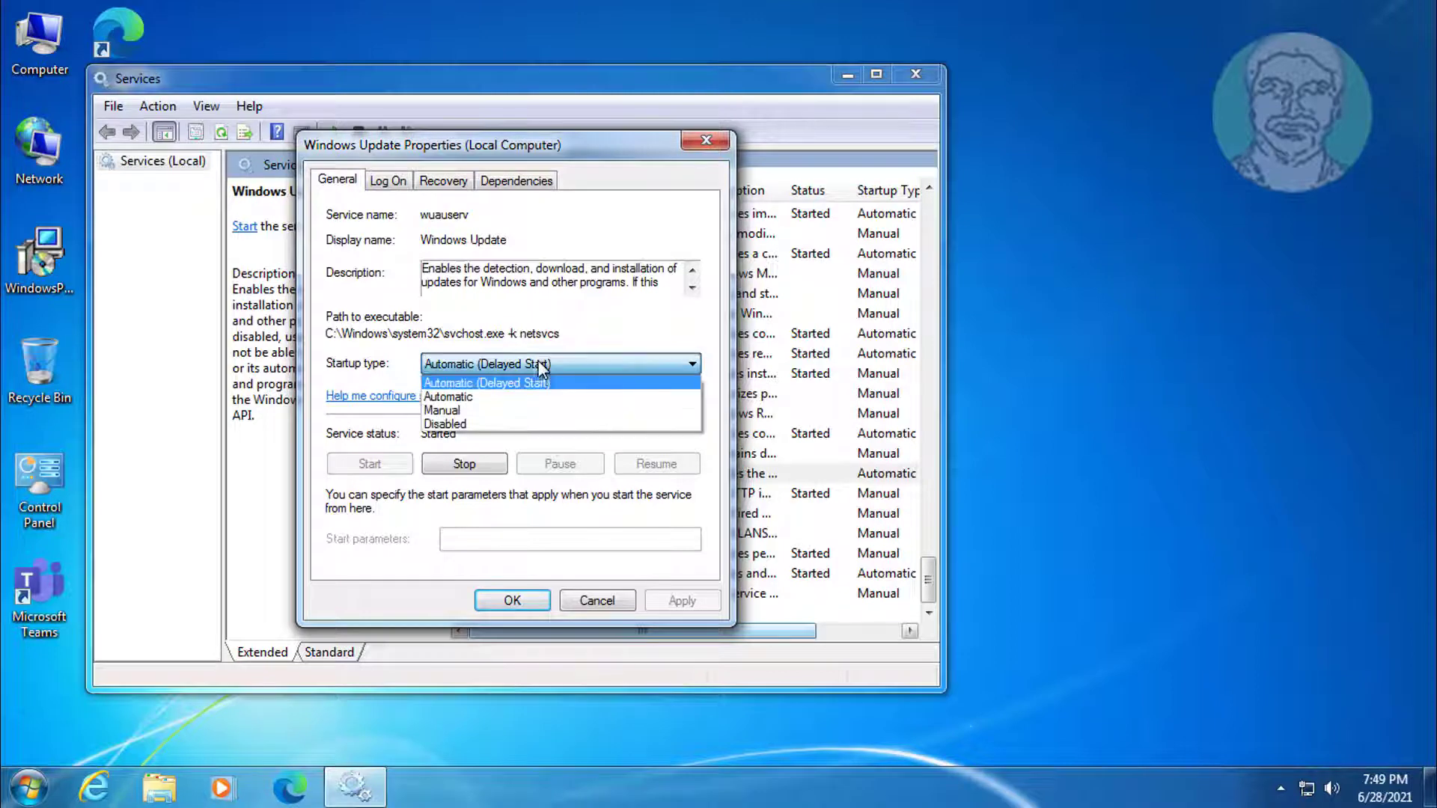
click(494, 392)
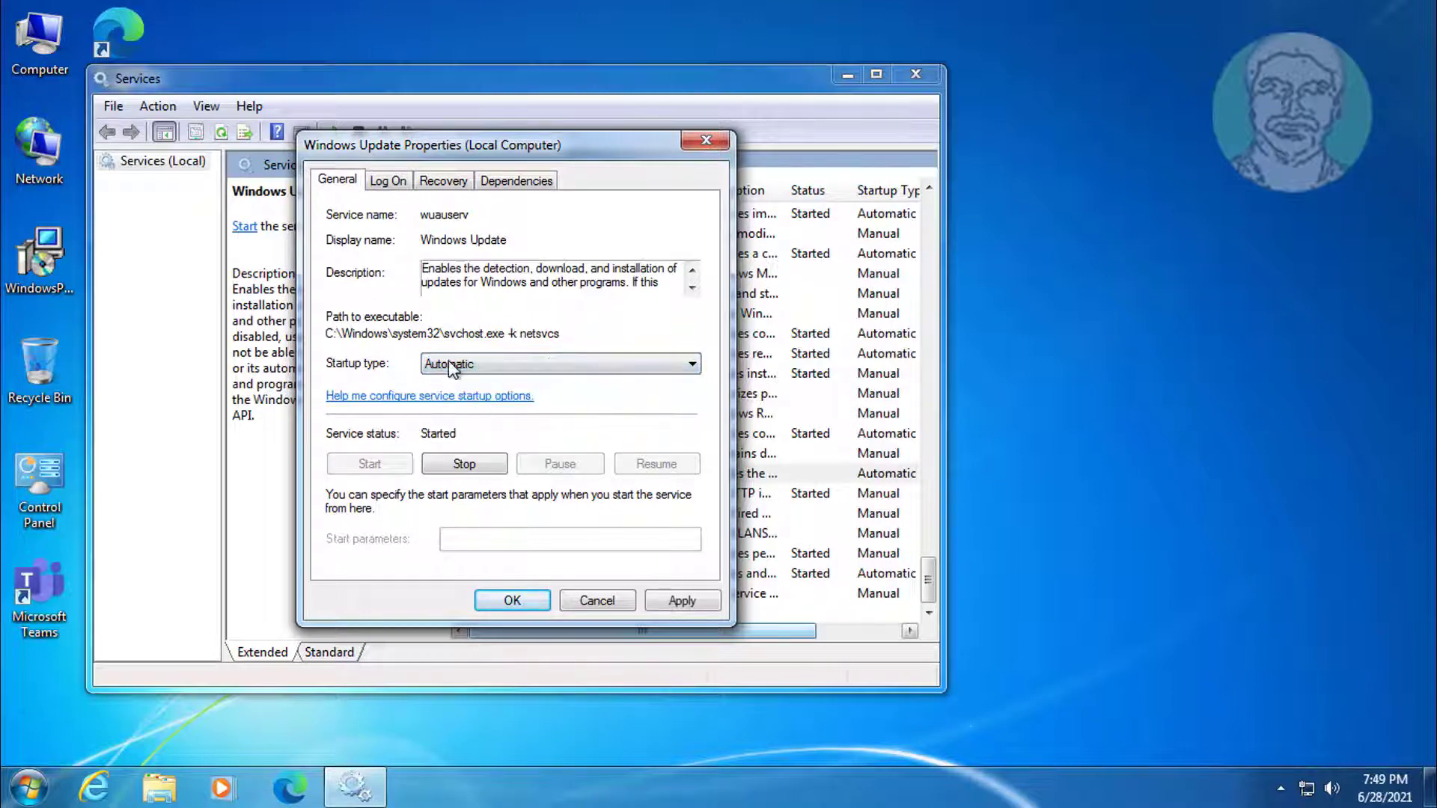
click(485, 465)
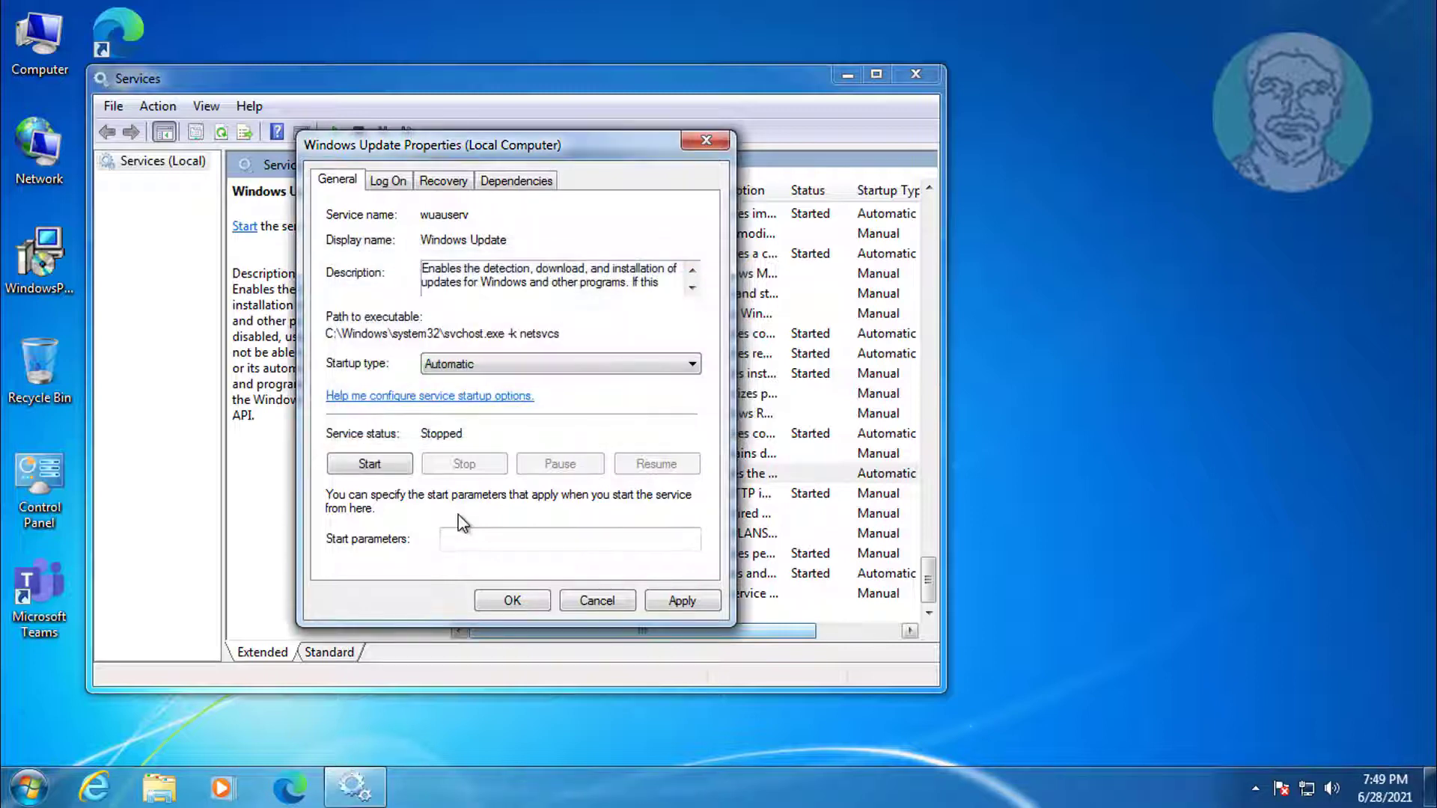
click(691, 591)
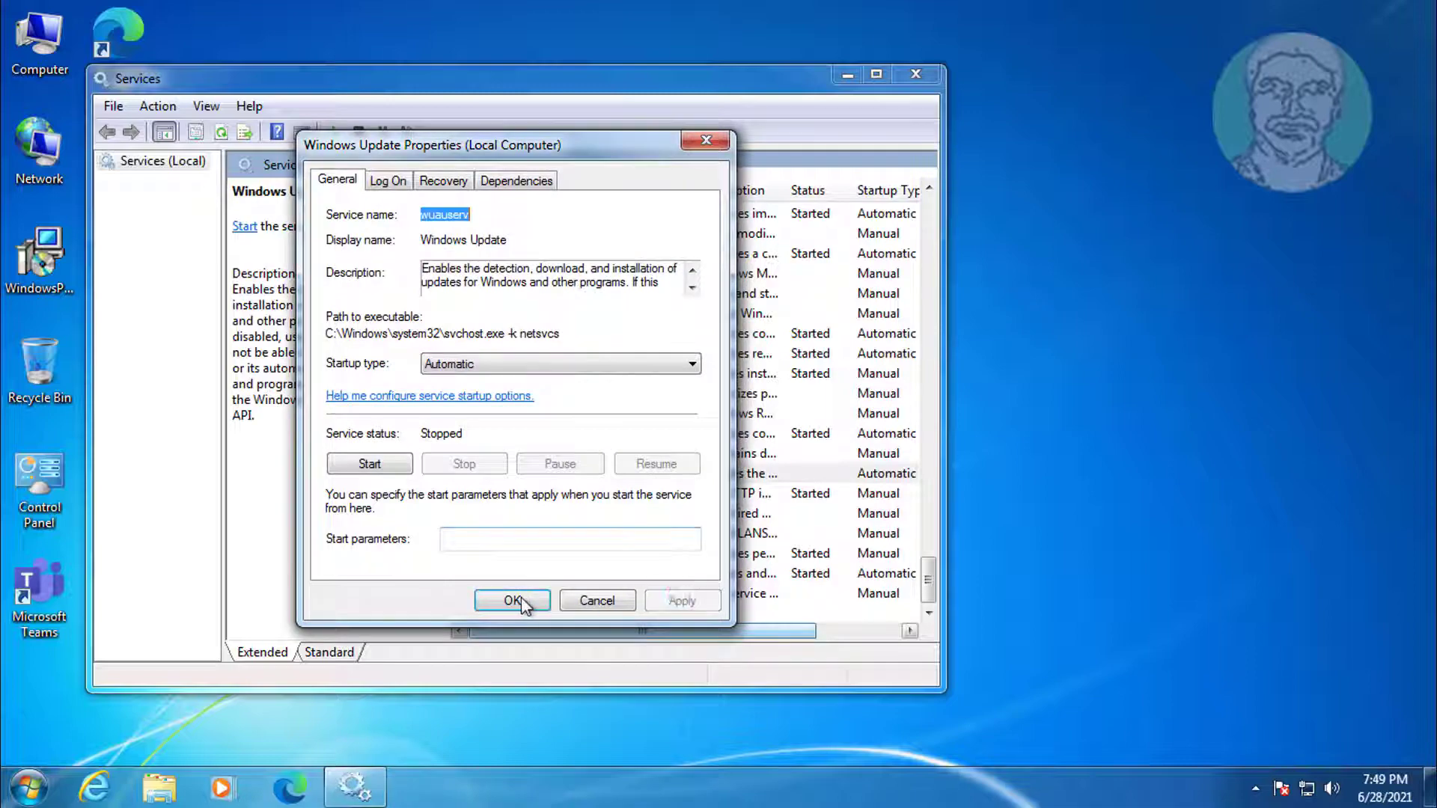
click(515, 600)
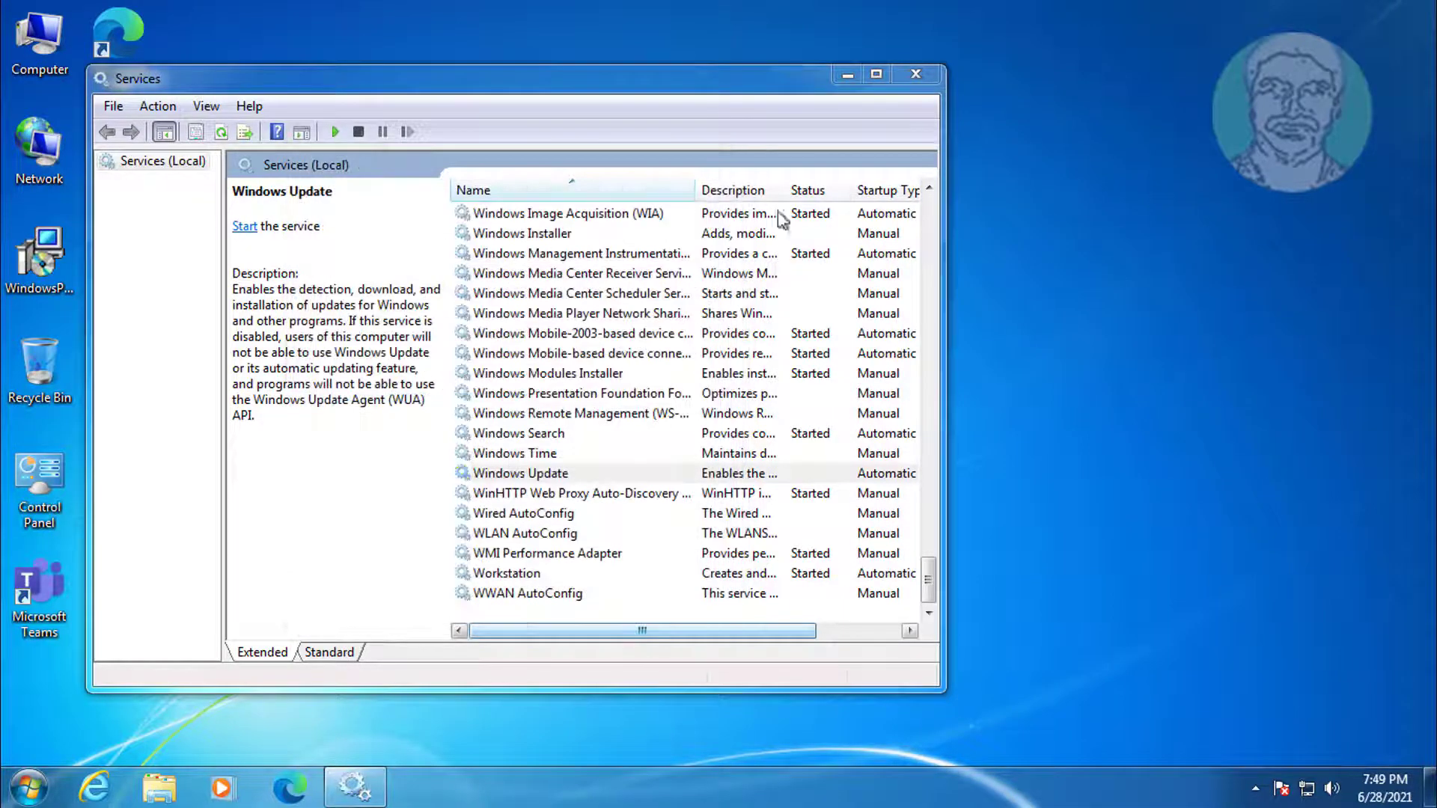
Step: Minimise Services and browse Explorer to C:\Windows, scrolled down to SoftwareDistribution
click(848, 78)
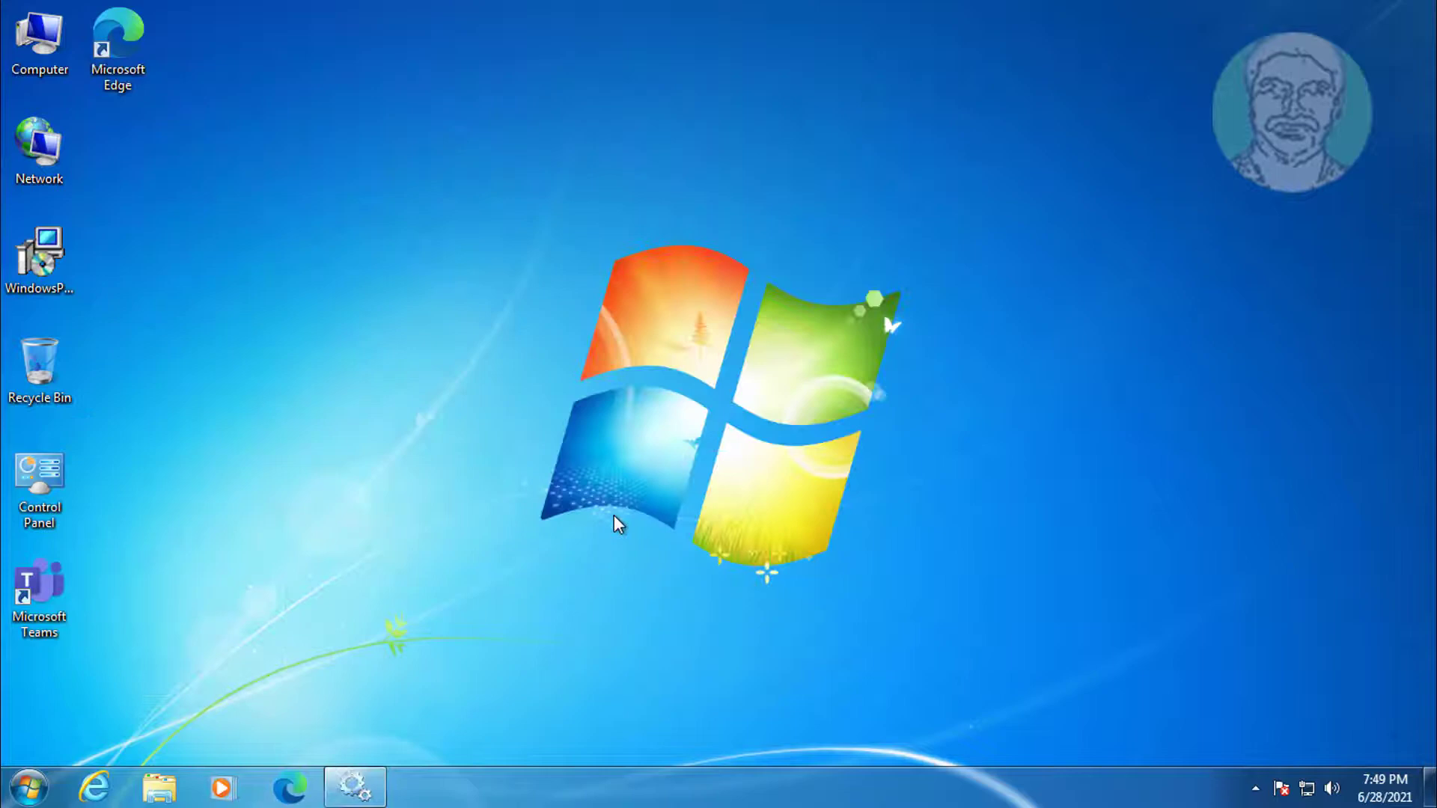
click(154, 794)
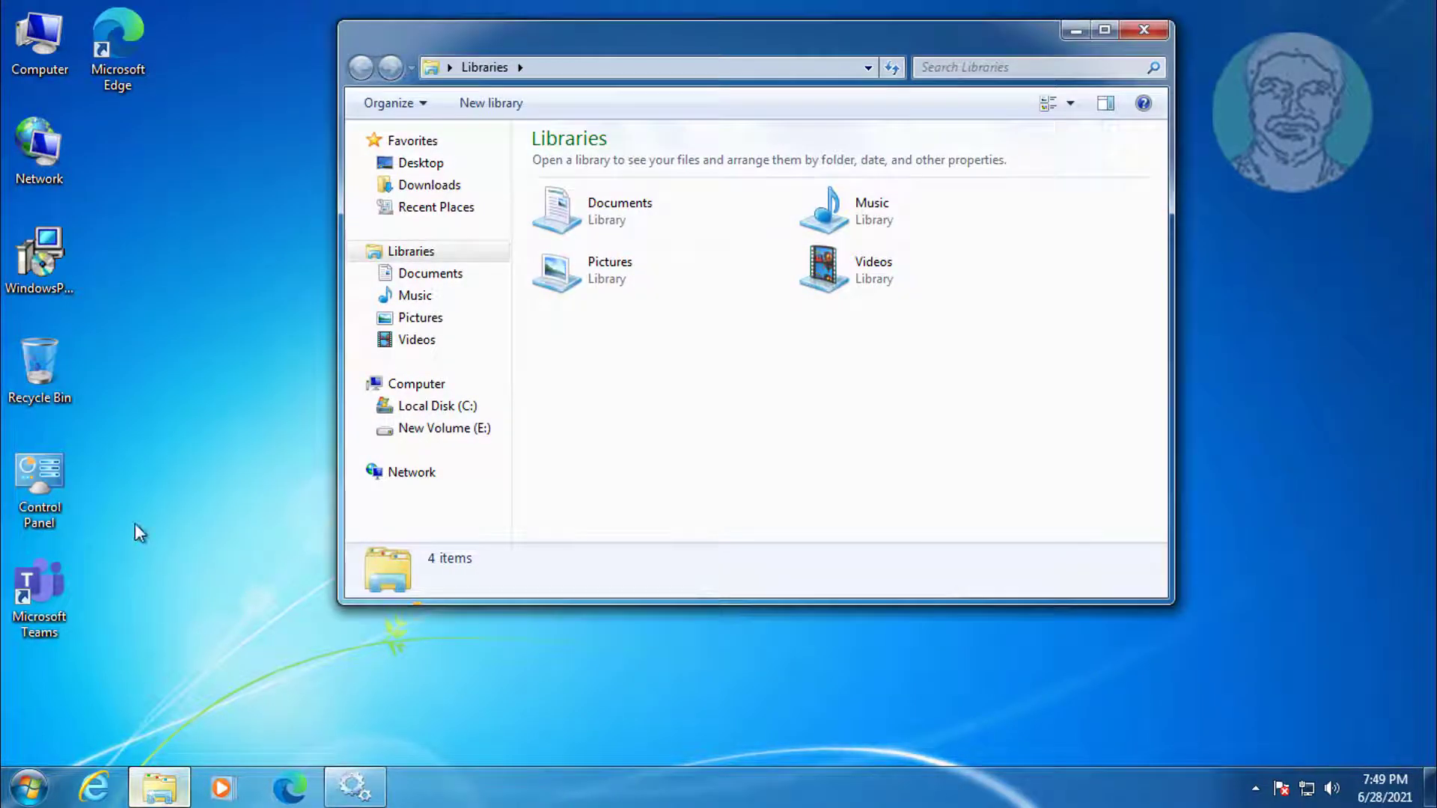
click(455, 408)
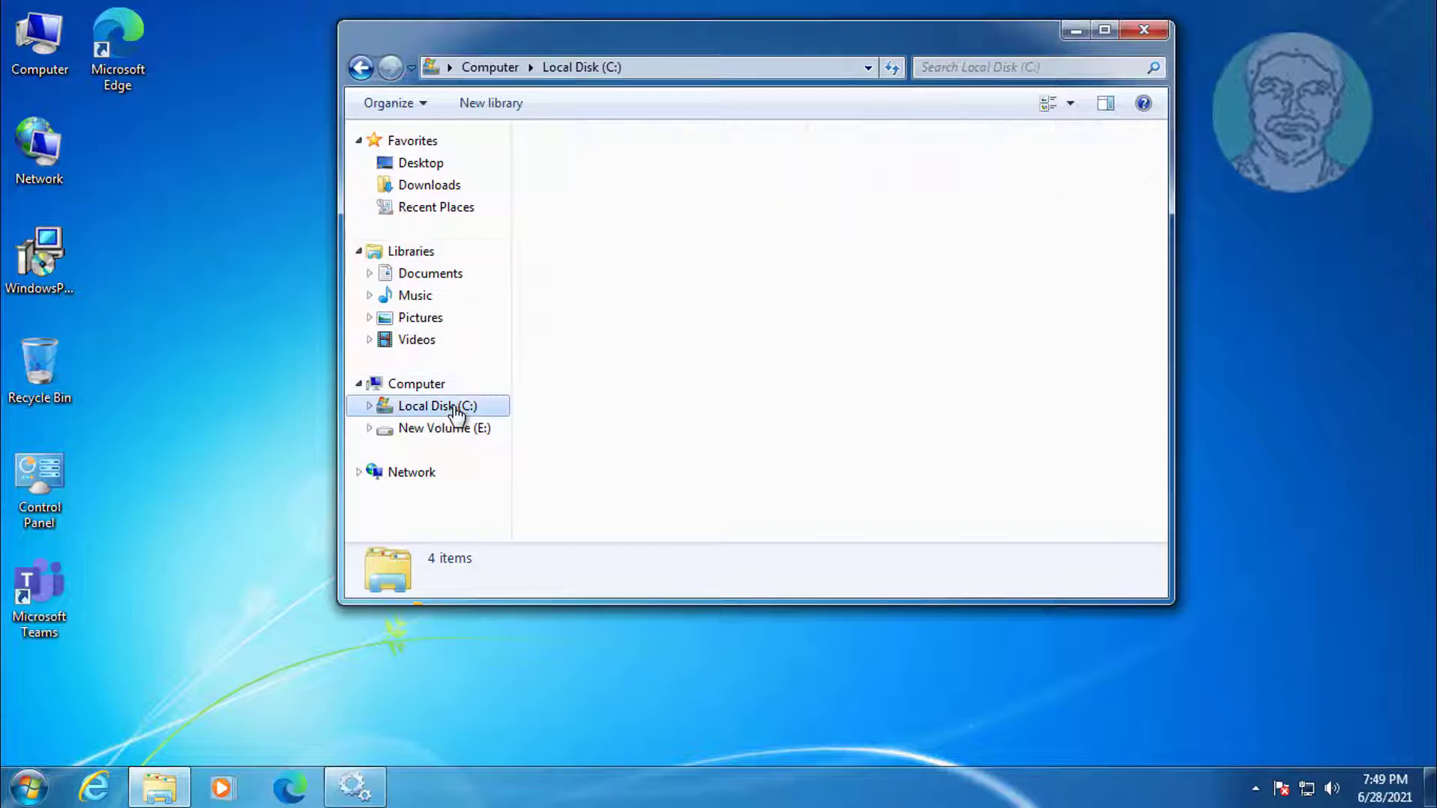
double_click(593, 344)
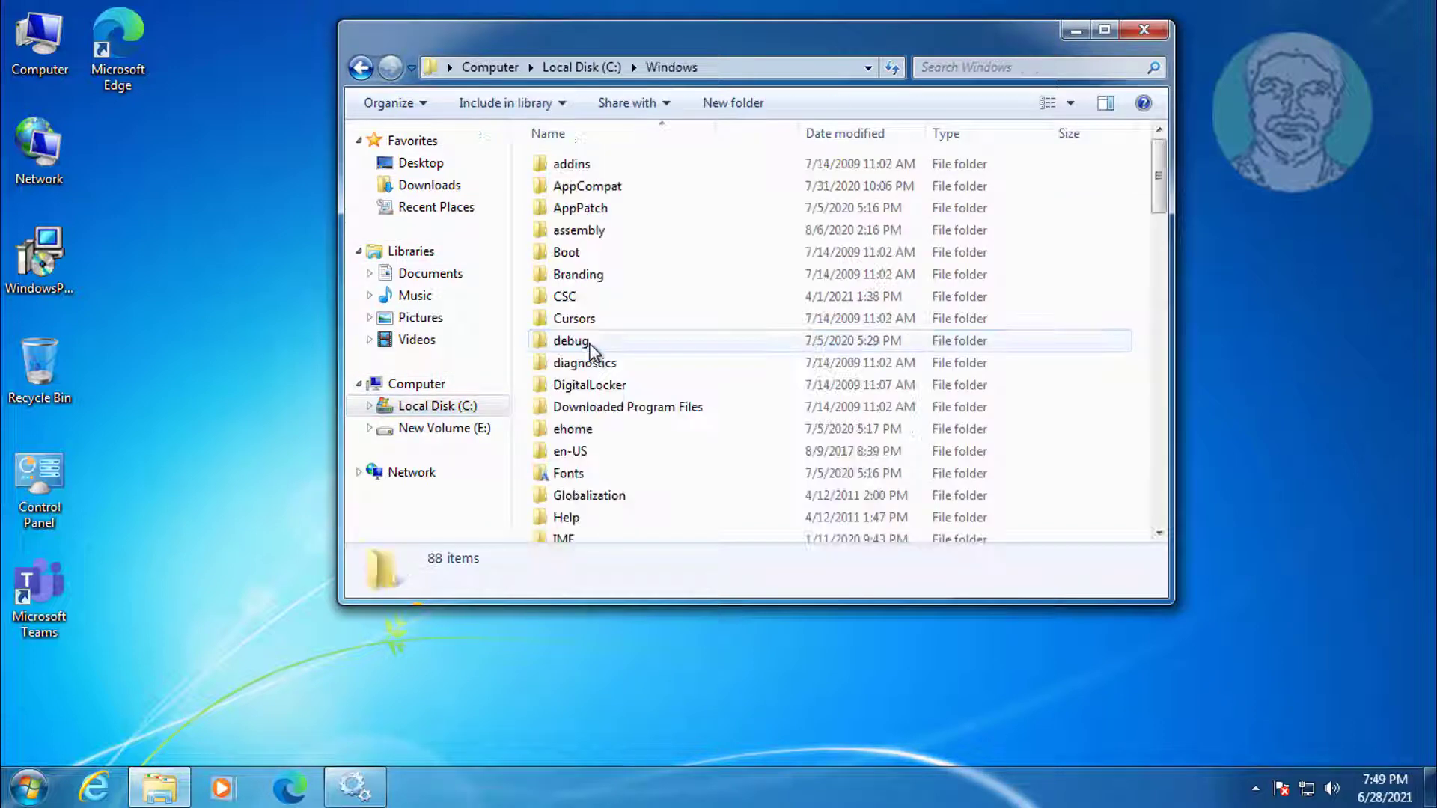
mouse_move(575, 319)
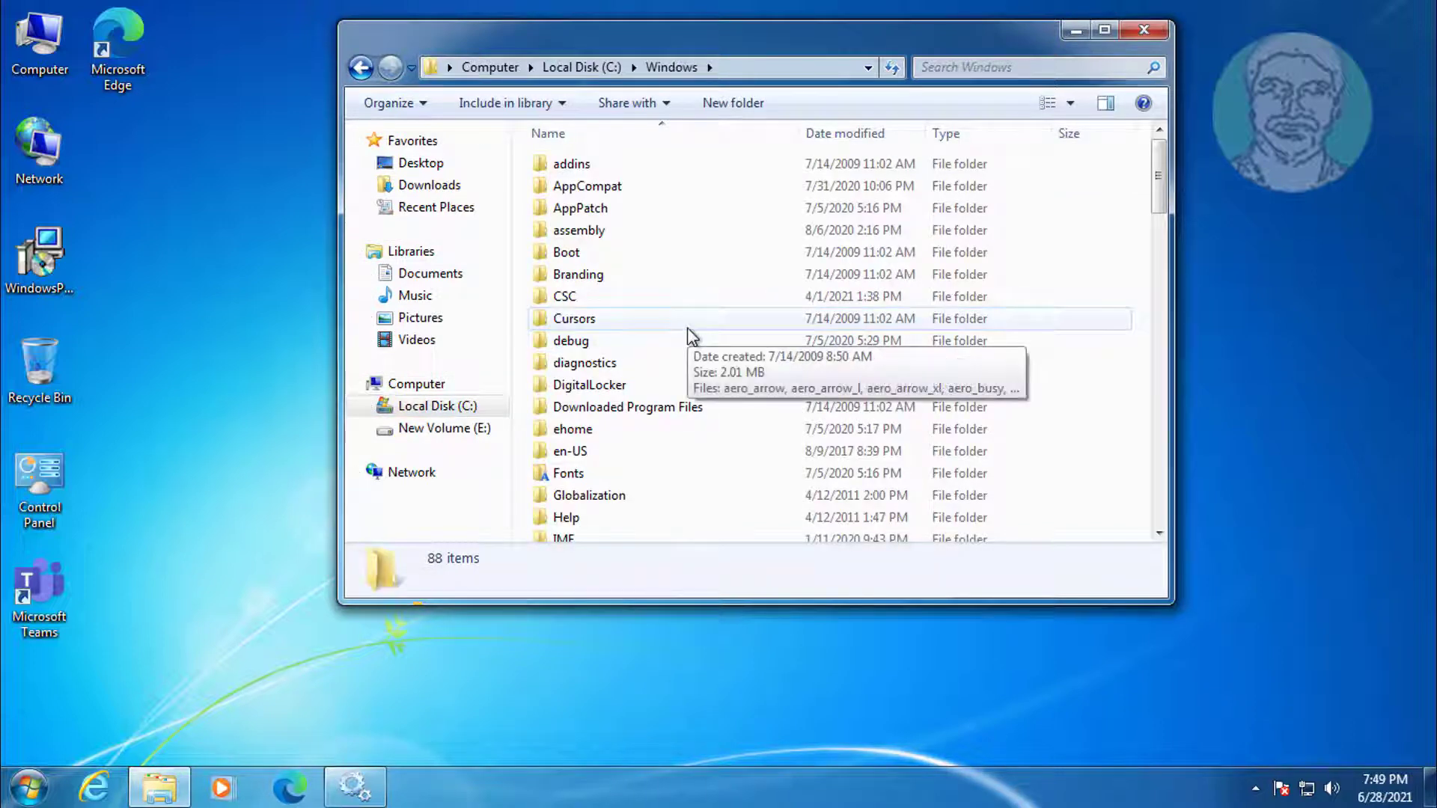
scroll(689, 326, down, 2)
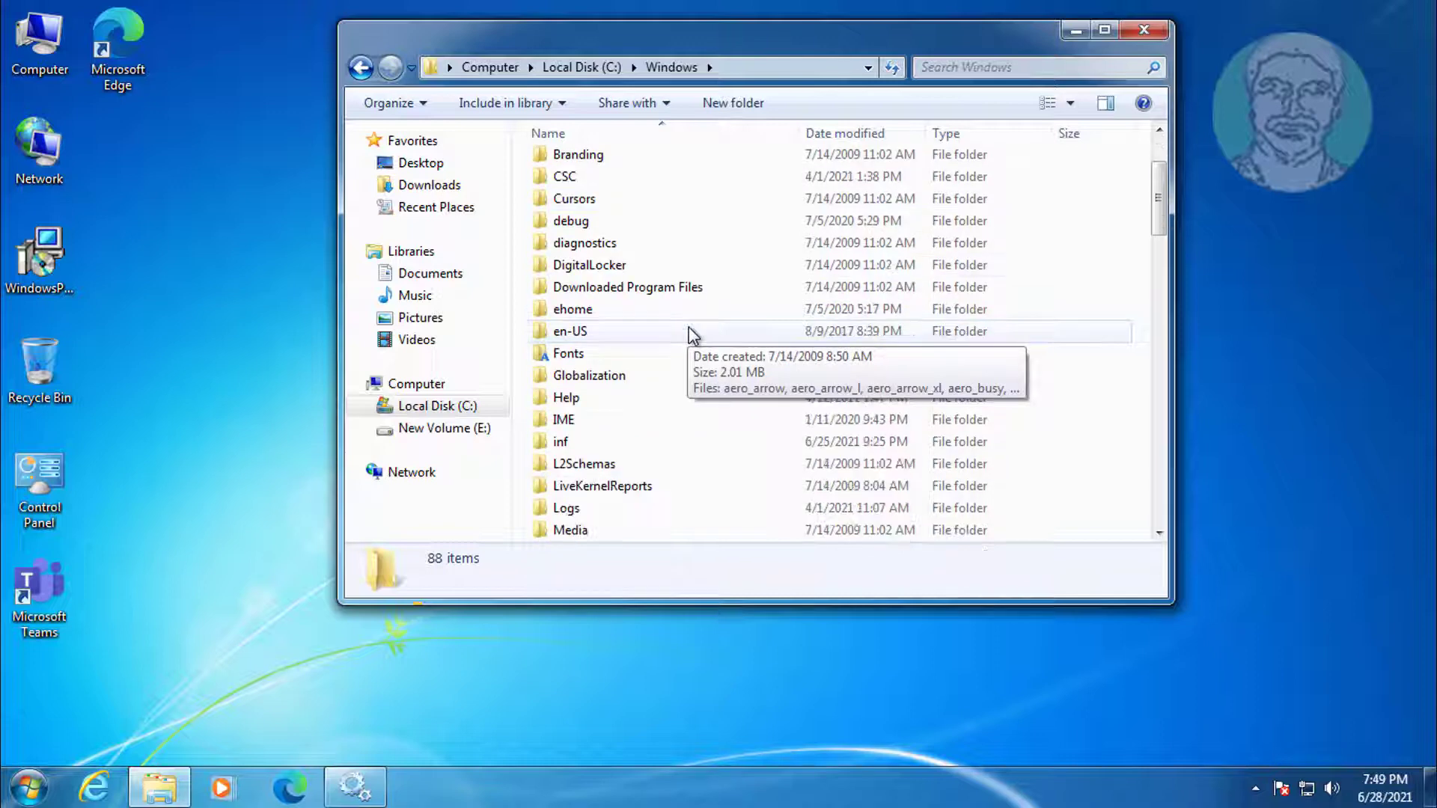
scroll(688, 326, down, 1)
scroll(688, 326, down, 2)
scroll(688, 326, down, 1)
scroll(688, 333, down, 3)
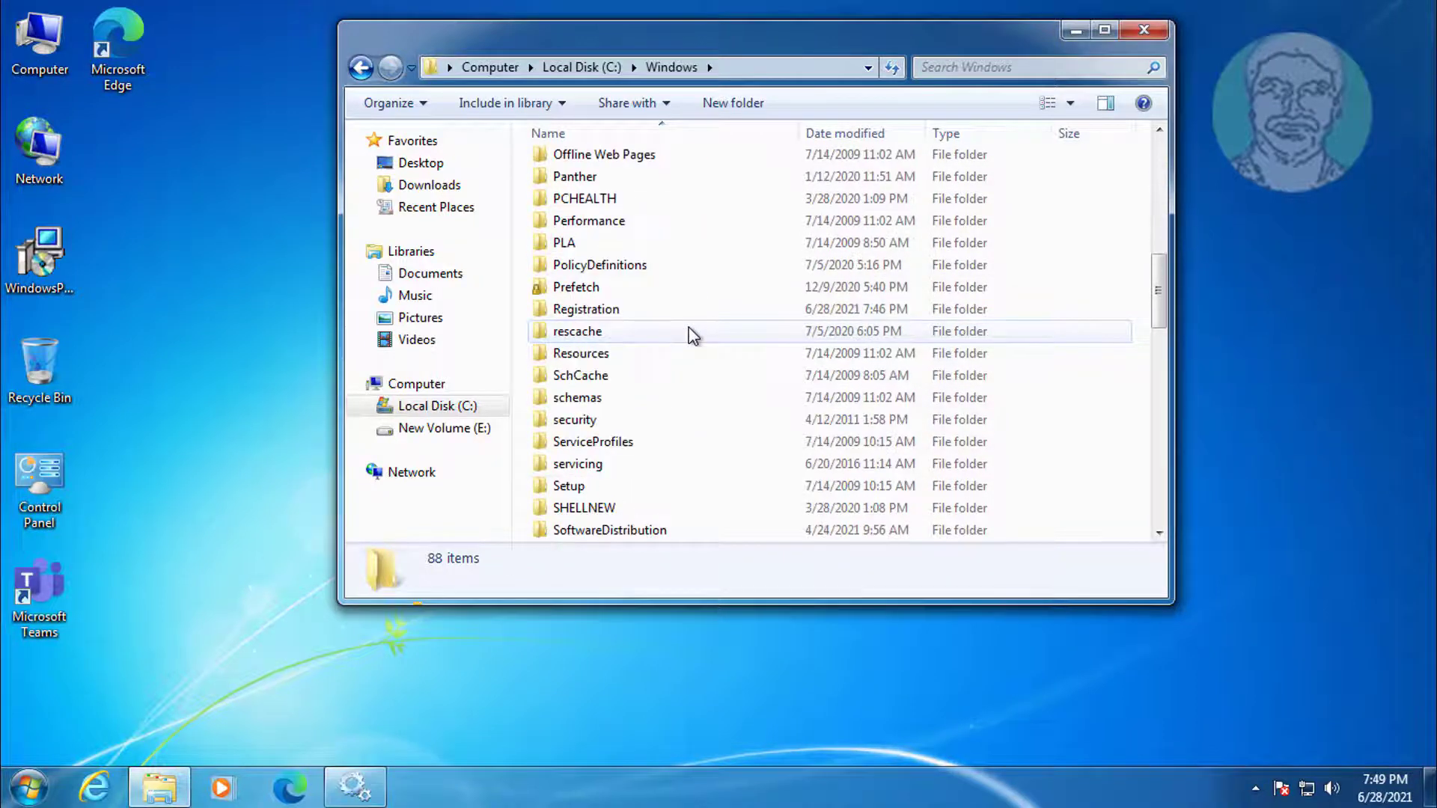
scroll(688, 334, down, 1)
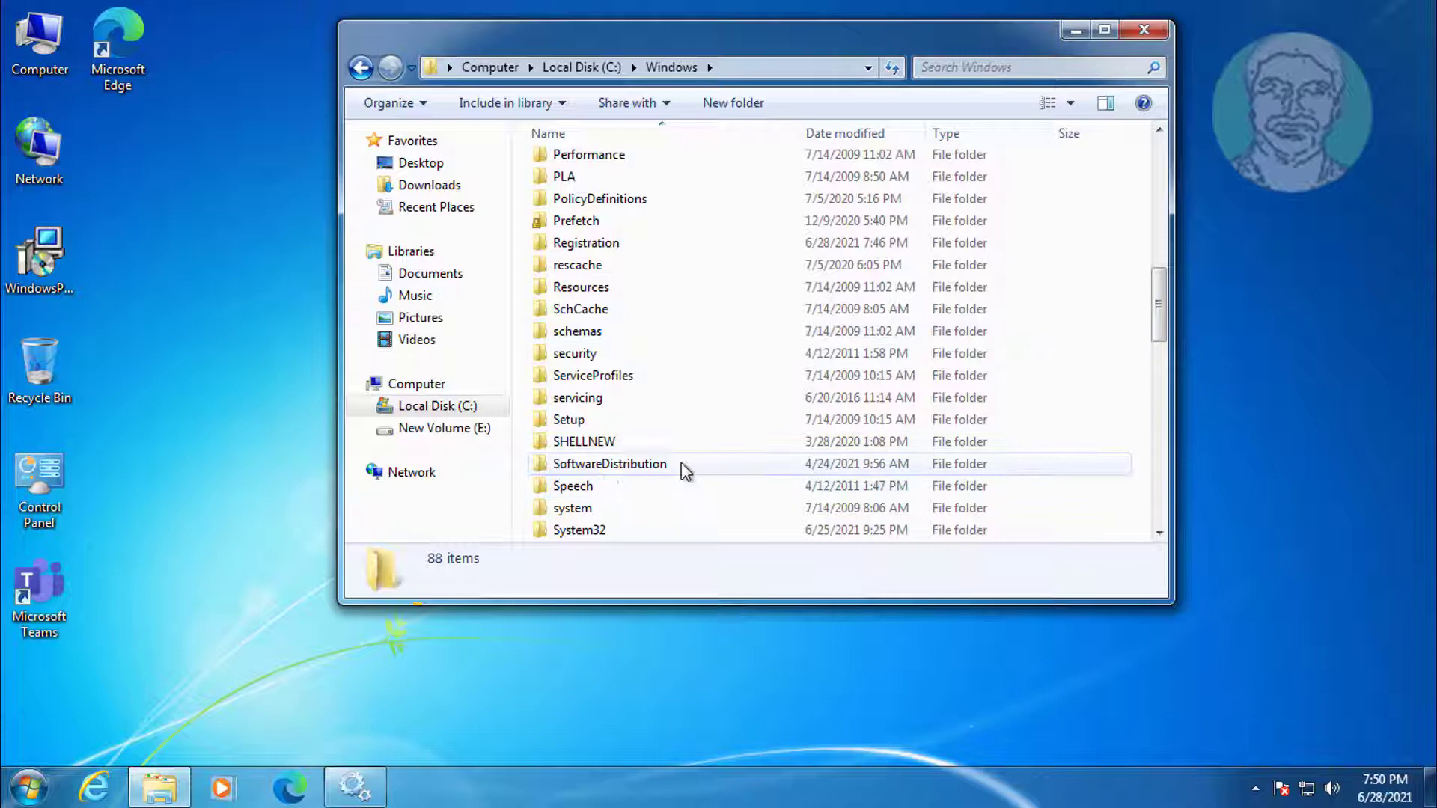
Step: Empty SoftwareDistribution by deleting its six items to the Recycle Bin, then close Explorer
double_click(633, 468)
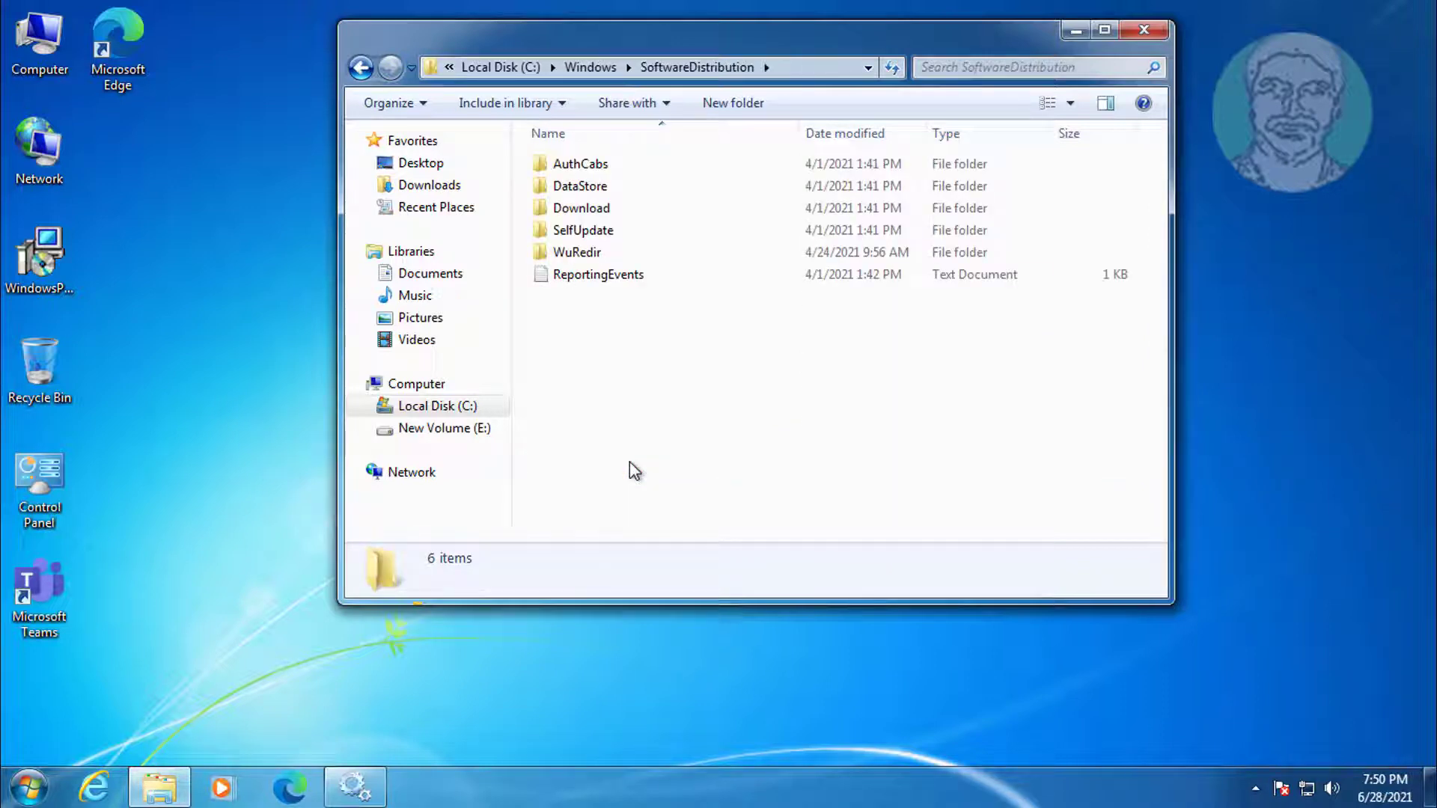
drag(668, 466, 647, 409)
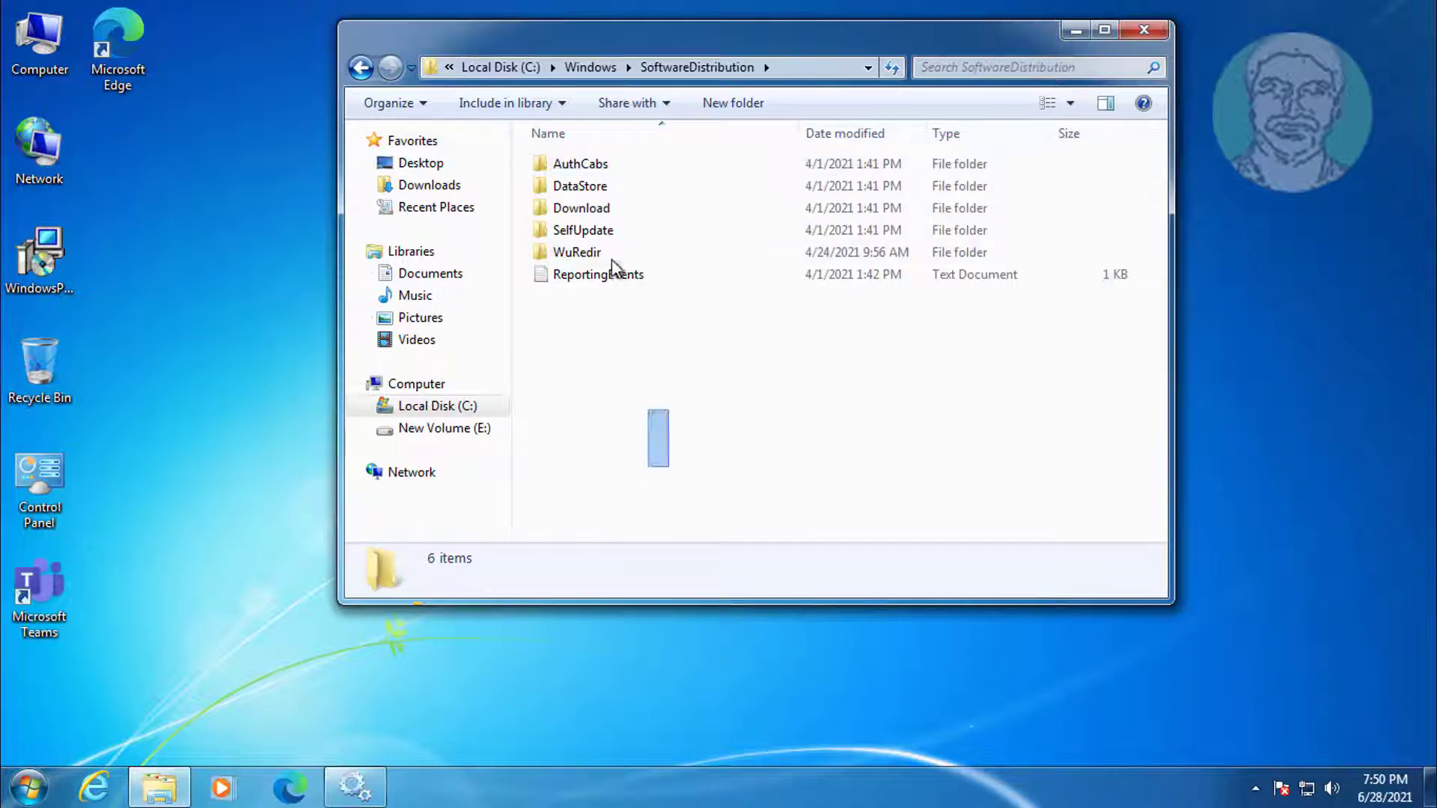
drag(612, 263, 586, 154)
right_click(634, 219)
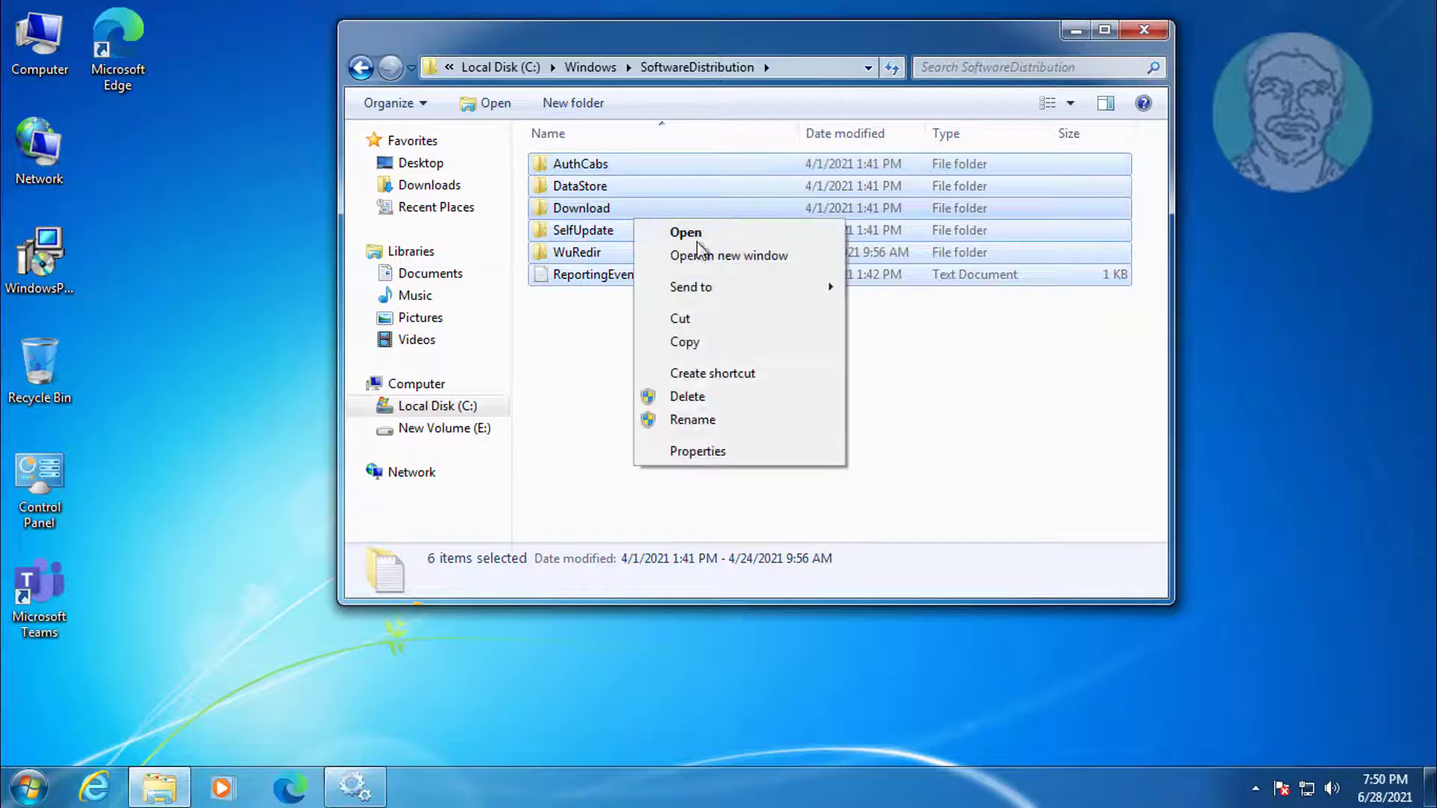
click(682, 398)
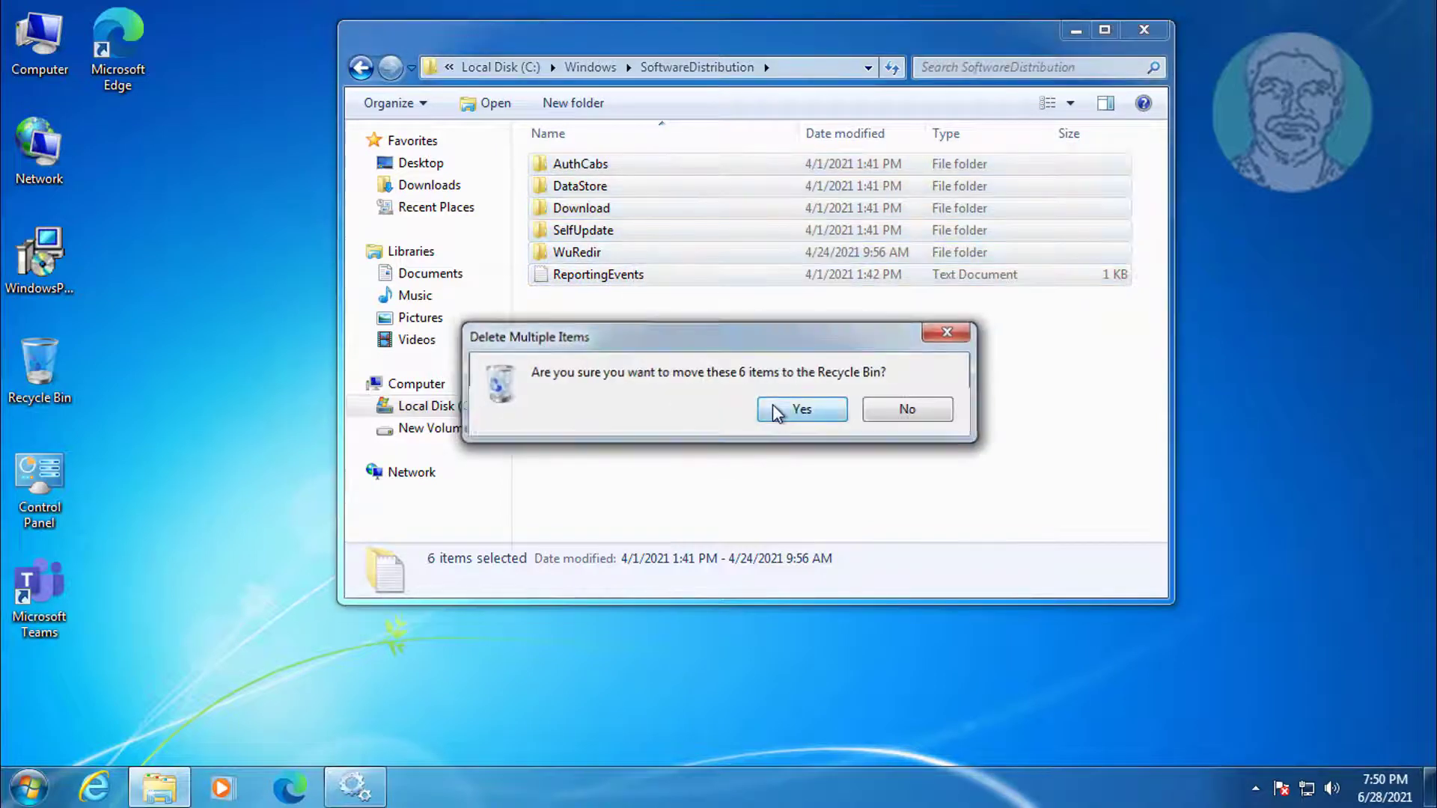
click(772, 411)
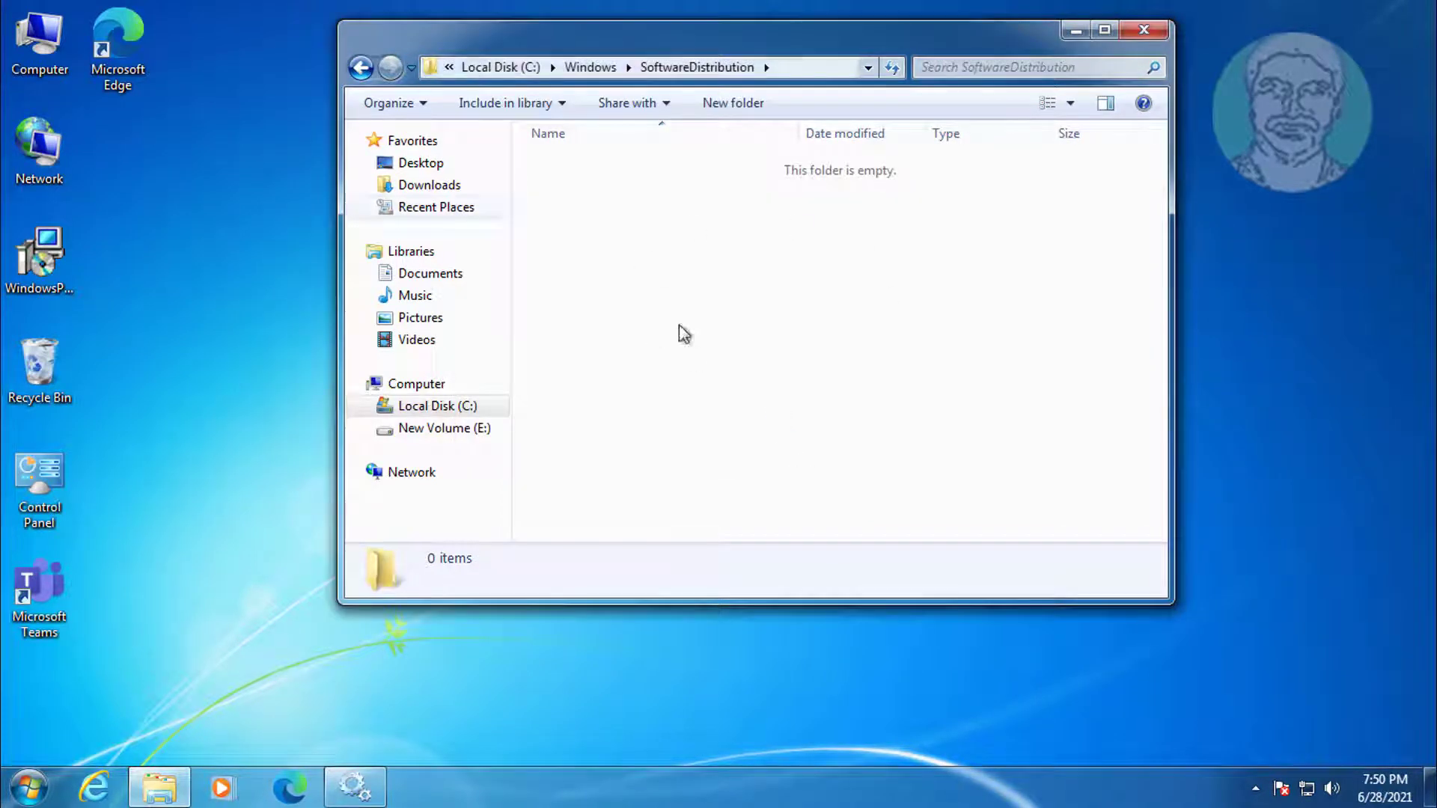
click(1142, 31)
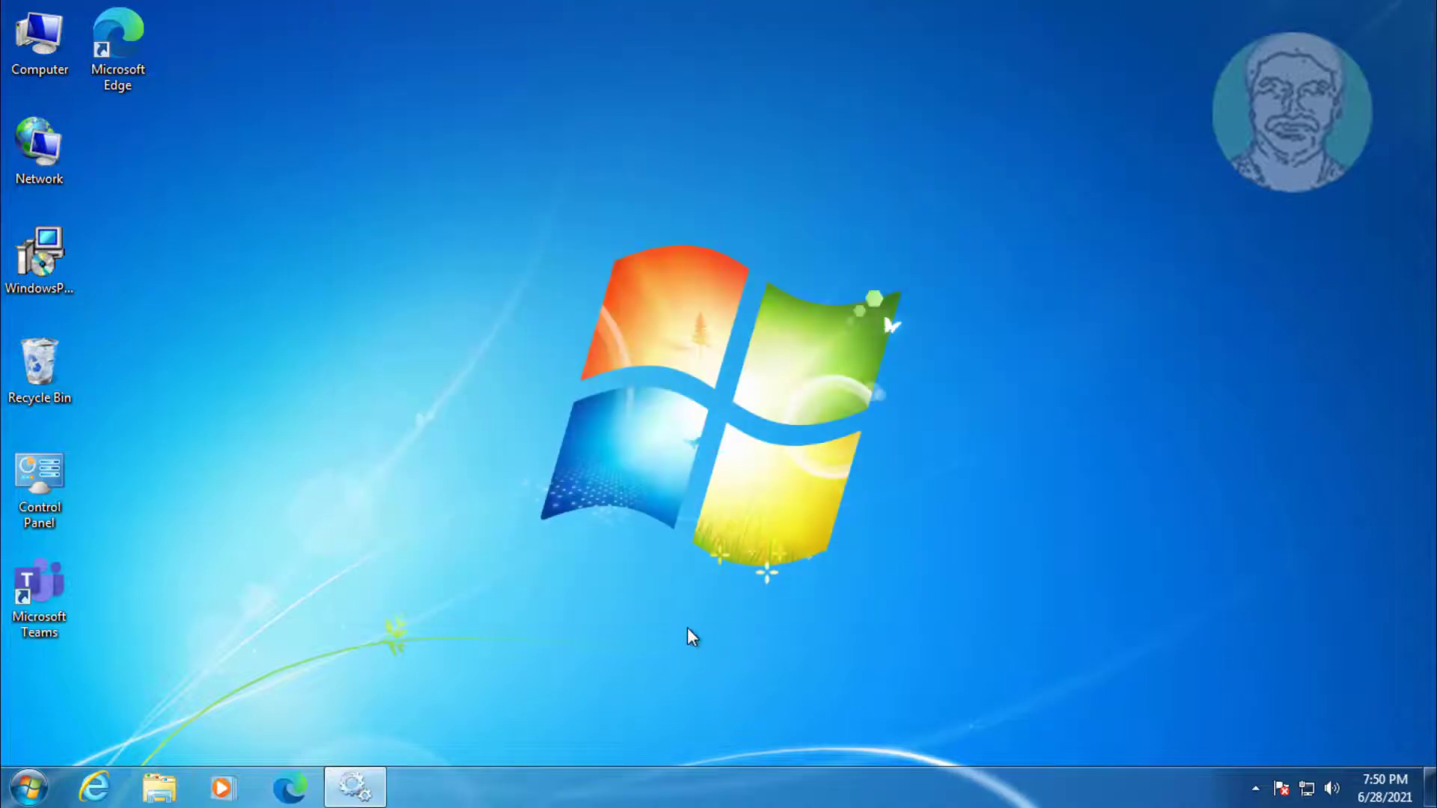
Step: Restore Services and start the Windows Update service again, confirming with OK
click(356, 784)
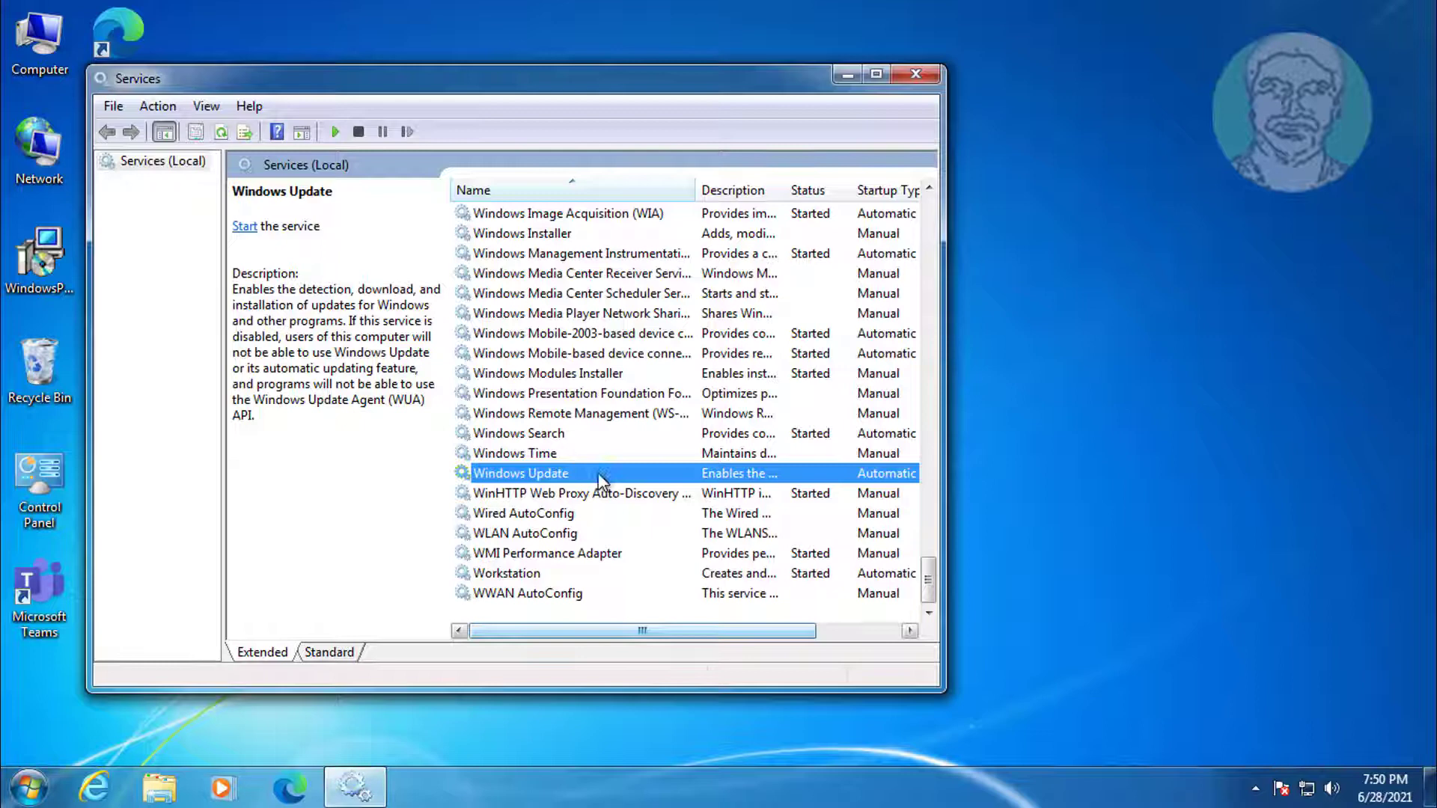
double_click(598, 474)
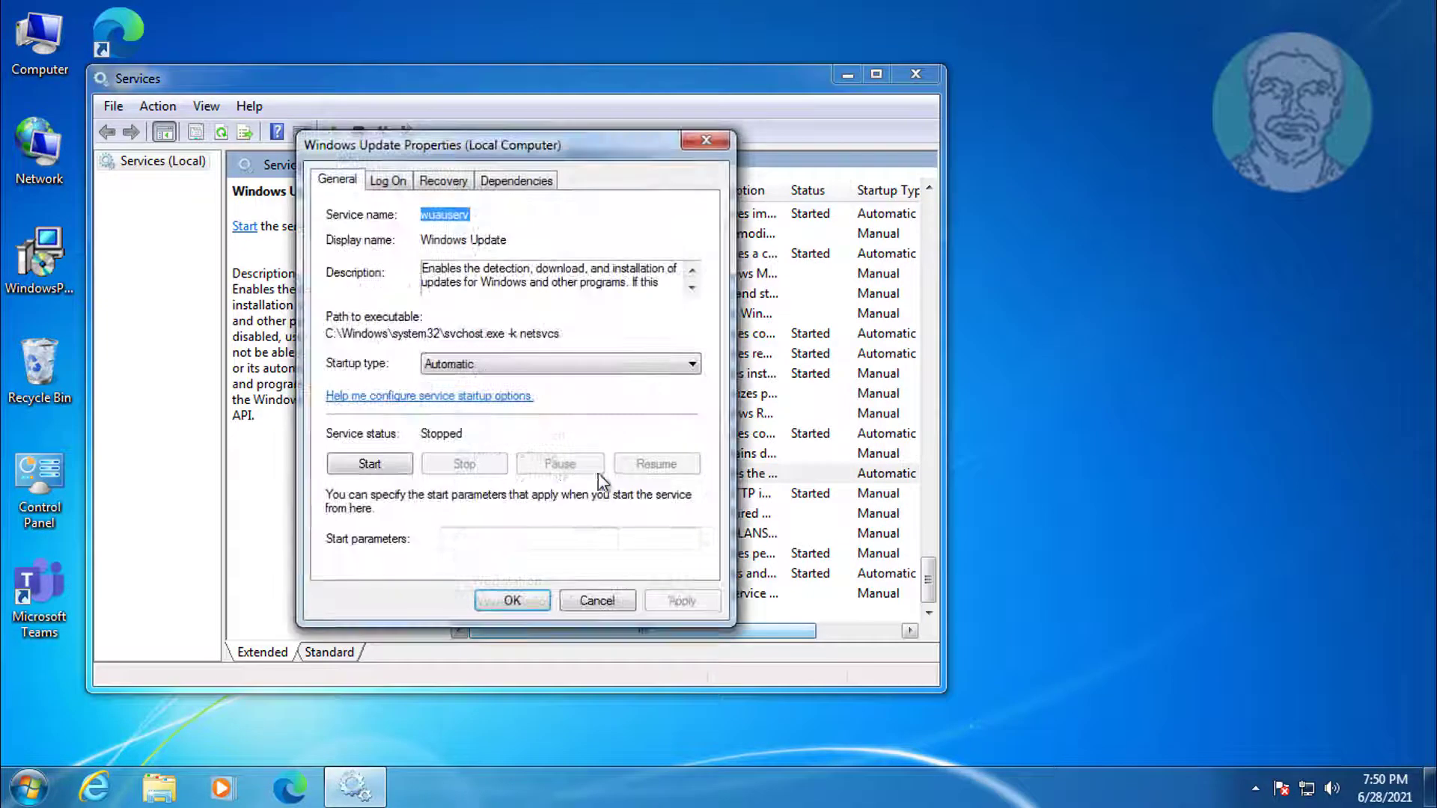
click(370, 464)
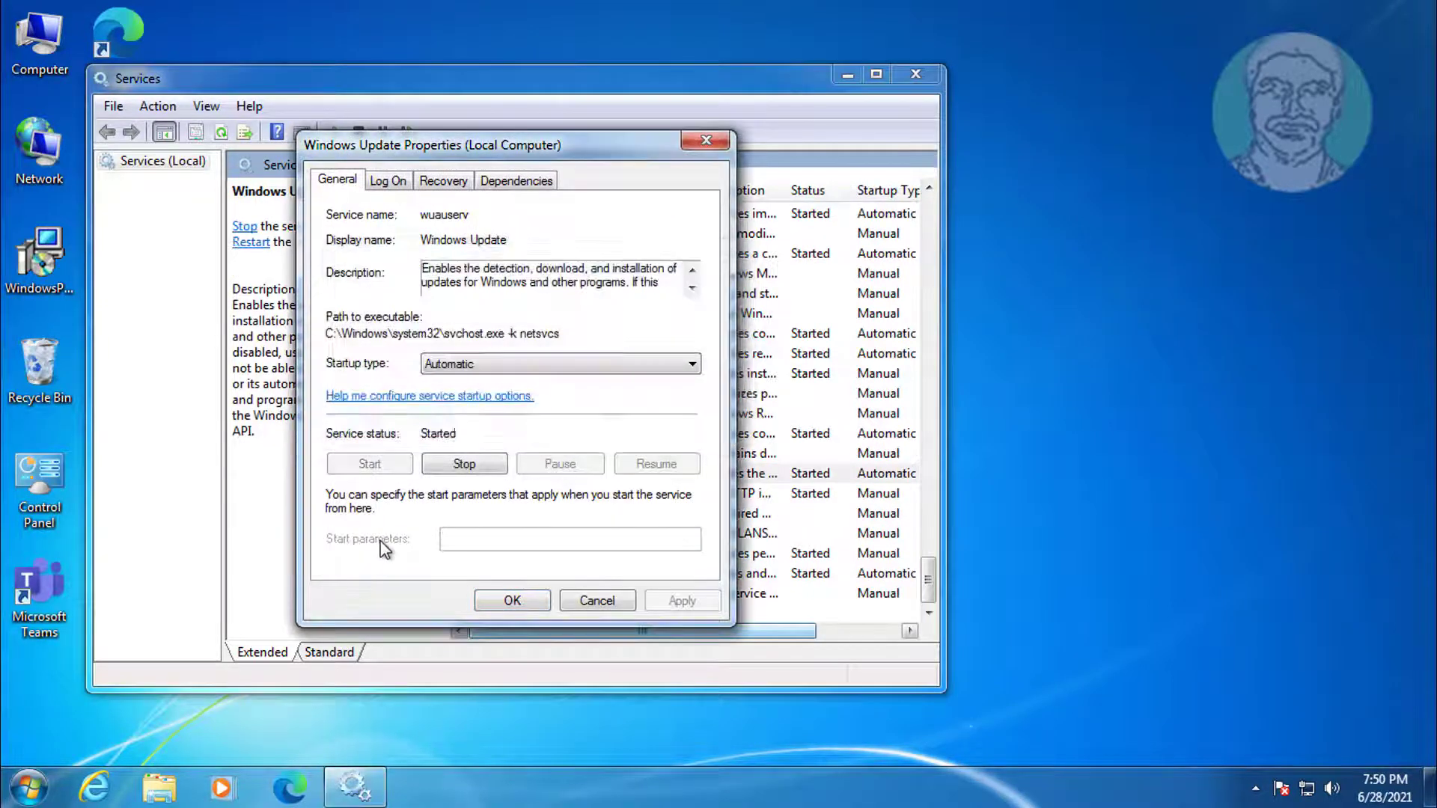
click(542, 595)
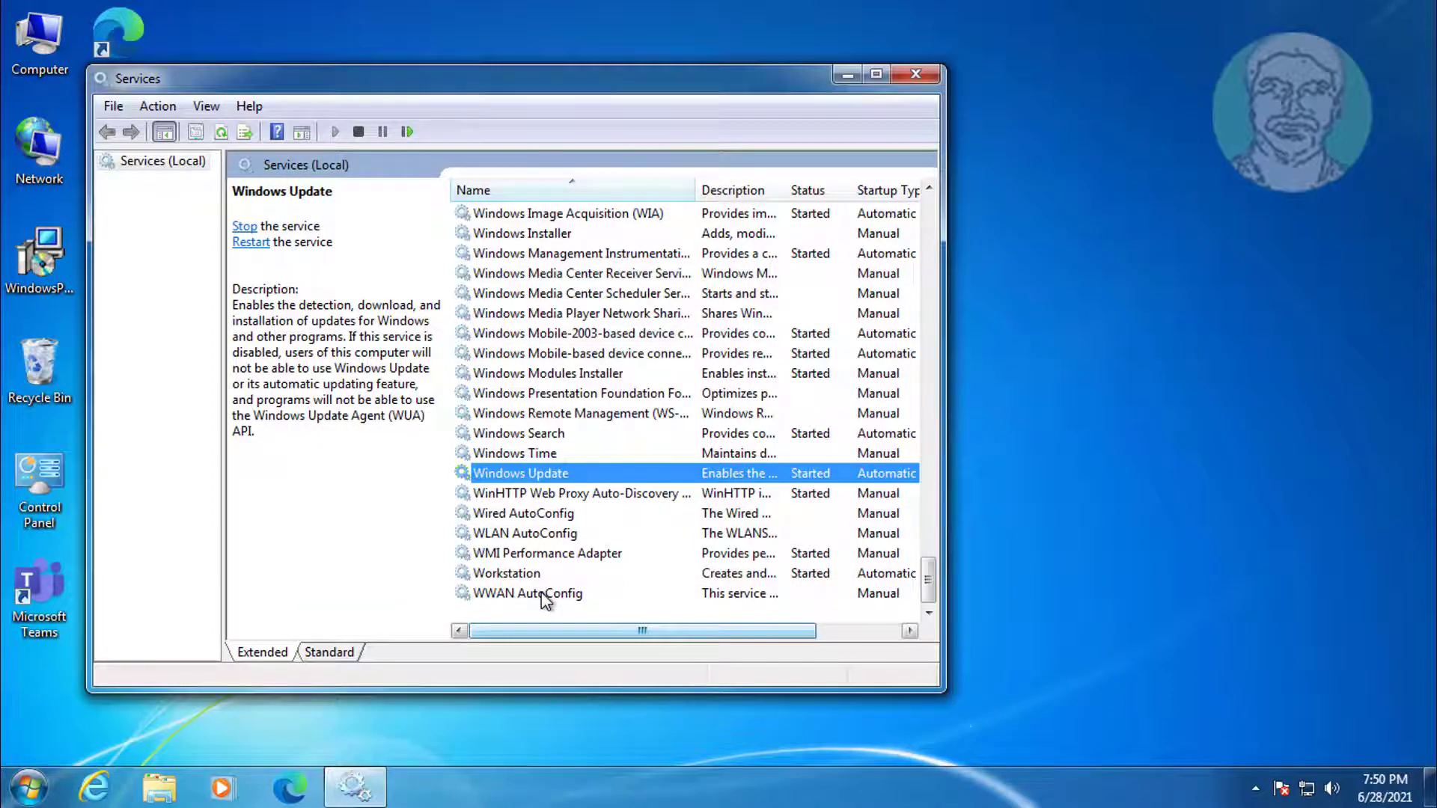
Step: Close Services and load the March 2016 Update Client support article, scrolled to its download table
click(924, 81)
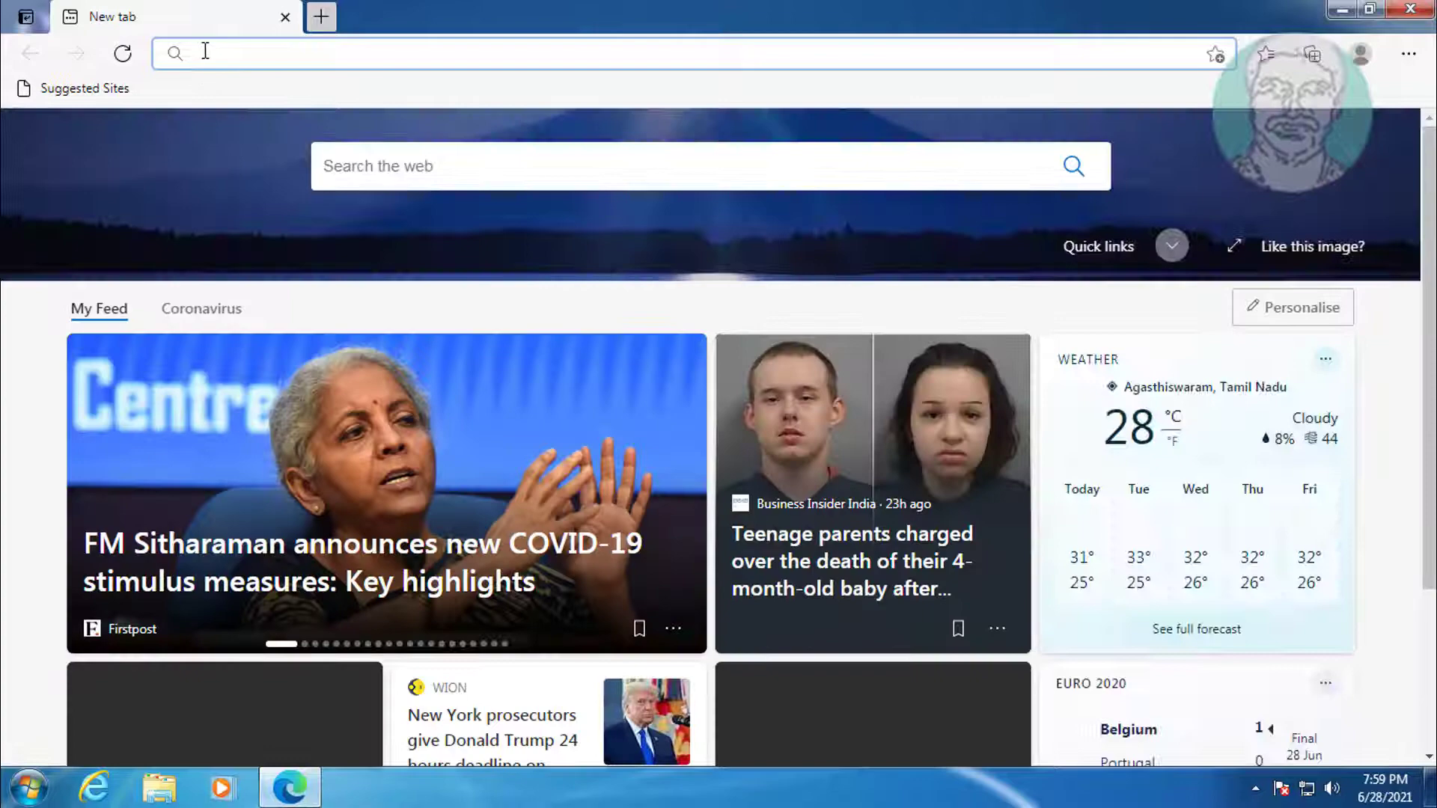
right_click(203, 52)
click(334, 249)
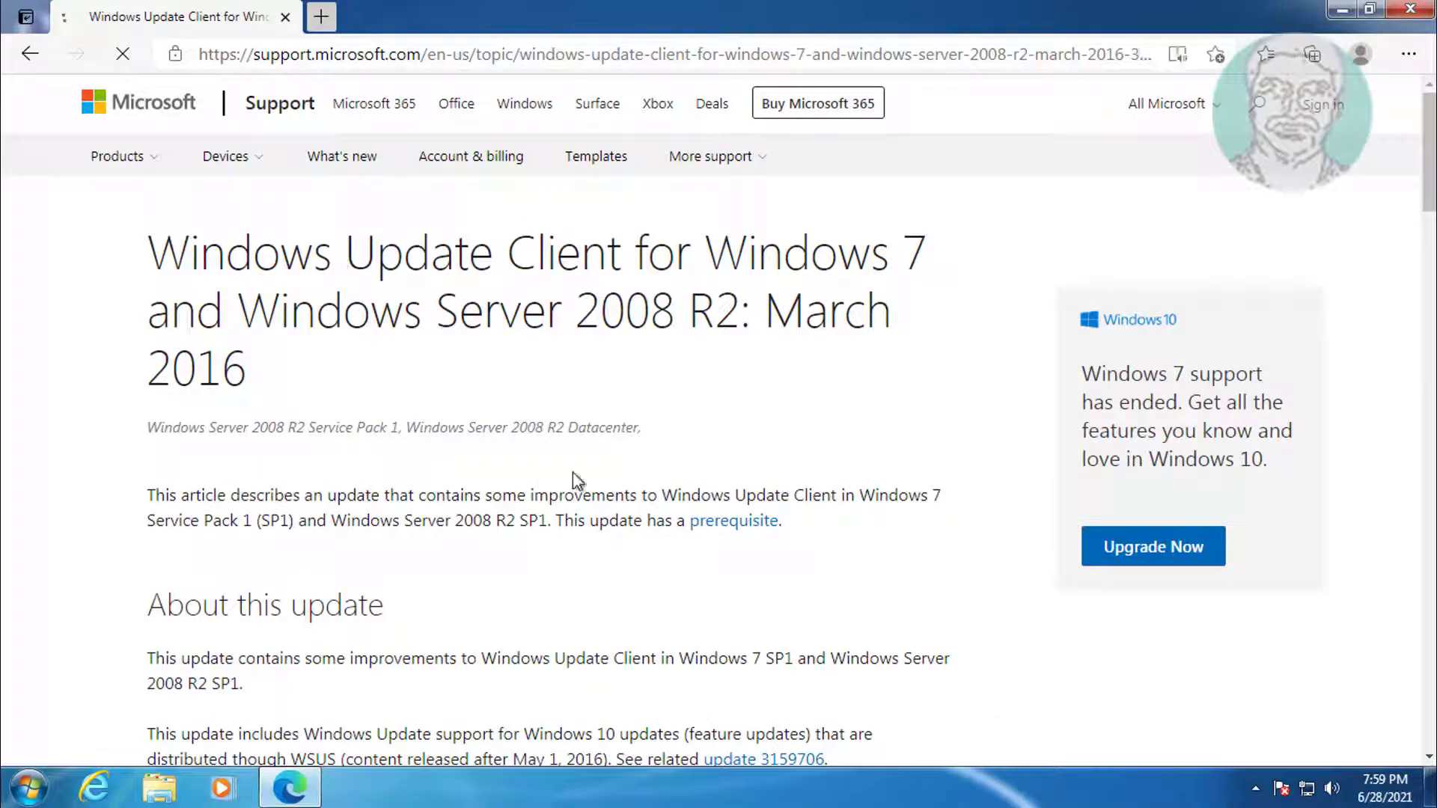
scroll(720, 530, down, 3)
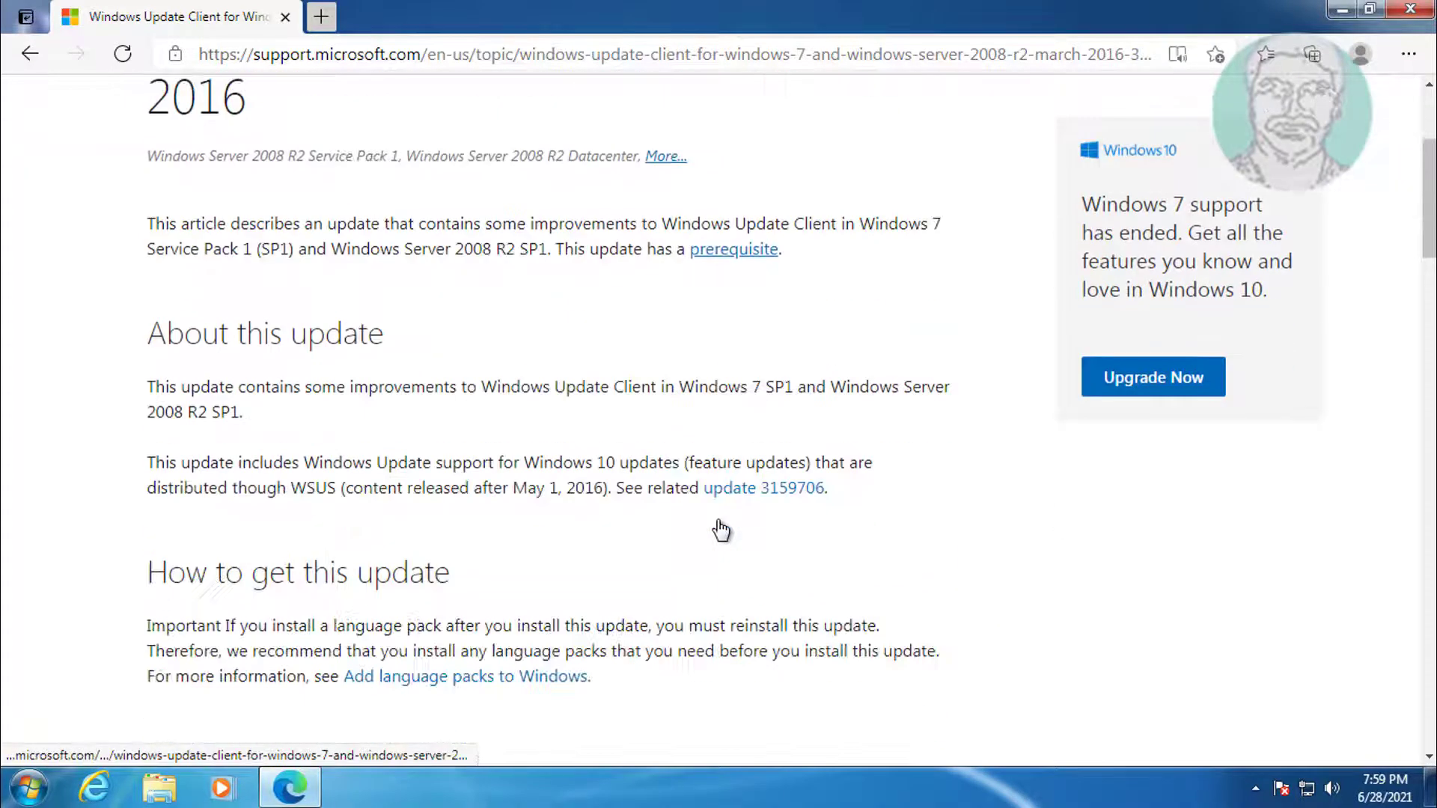
scroll(721, 530, down, 3)
scroll(721, 527, down, 3)
scroll(720, 527, down, 2)
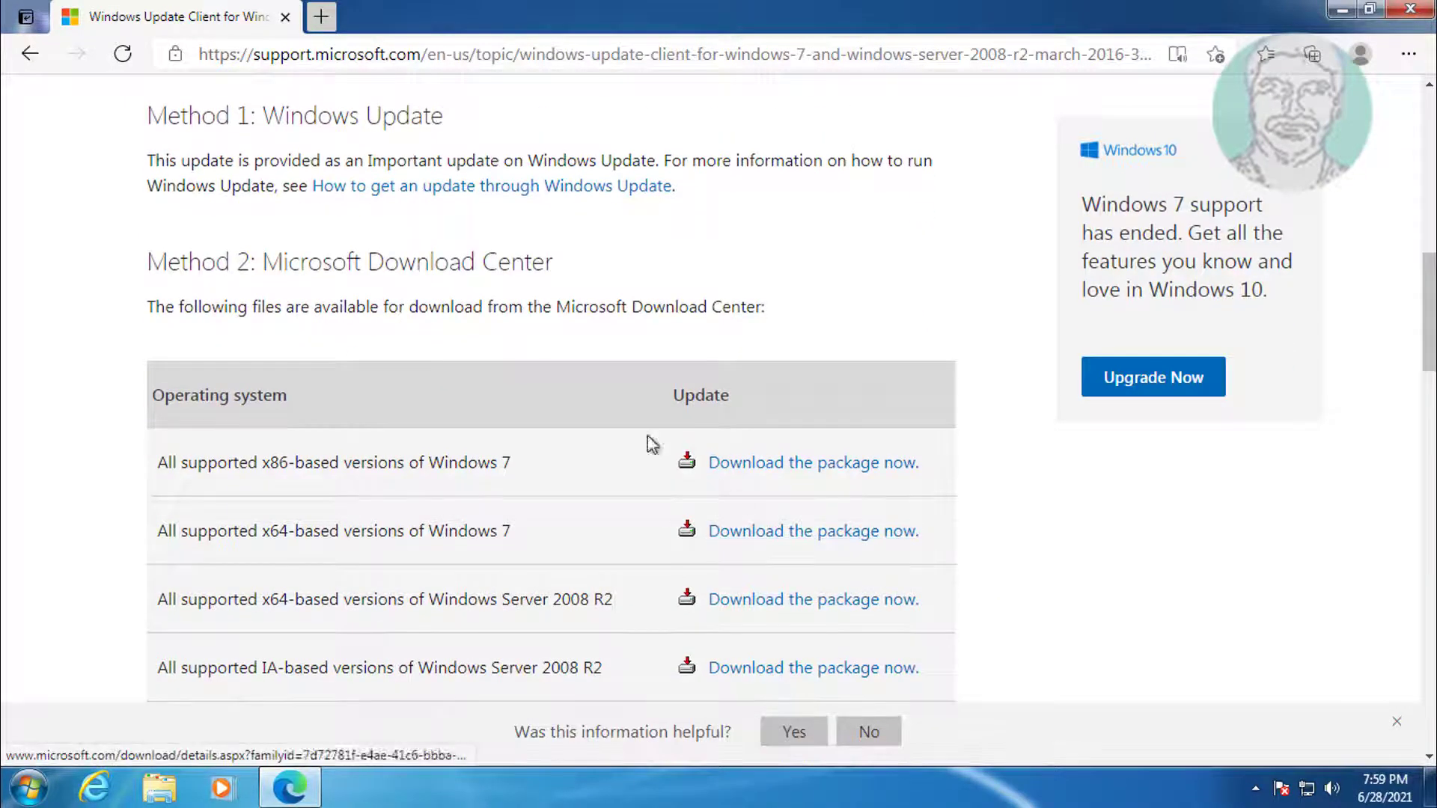
click(157, 791)
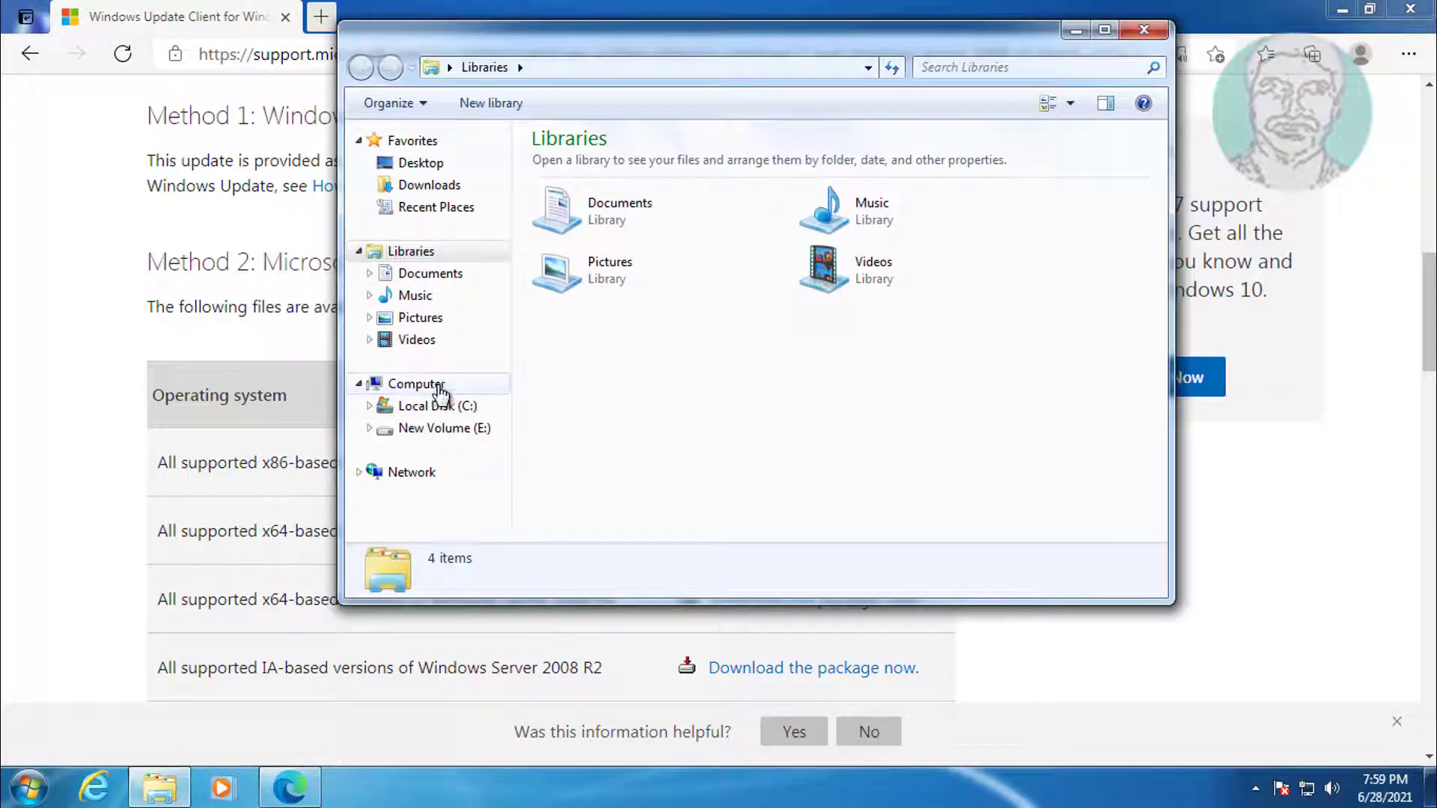
right_click(427, 383)
click(490, 622)
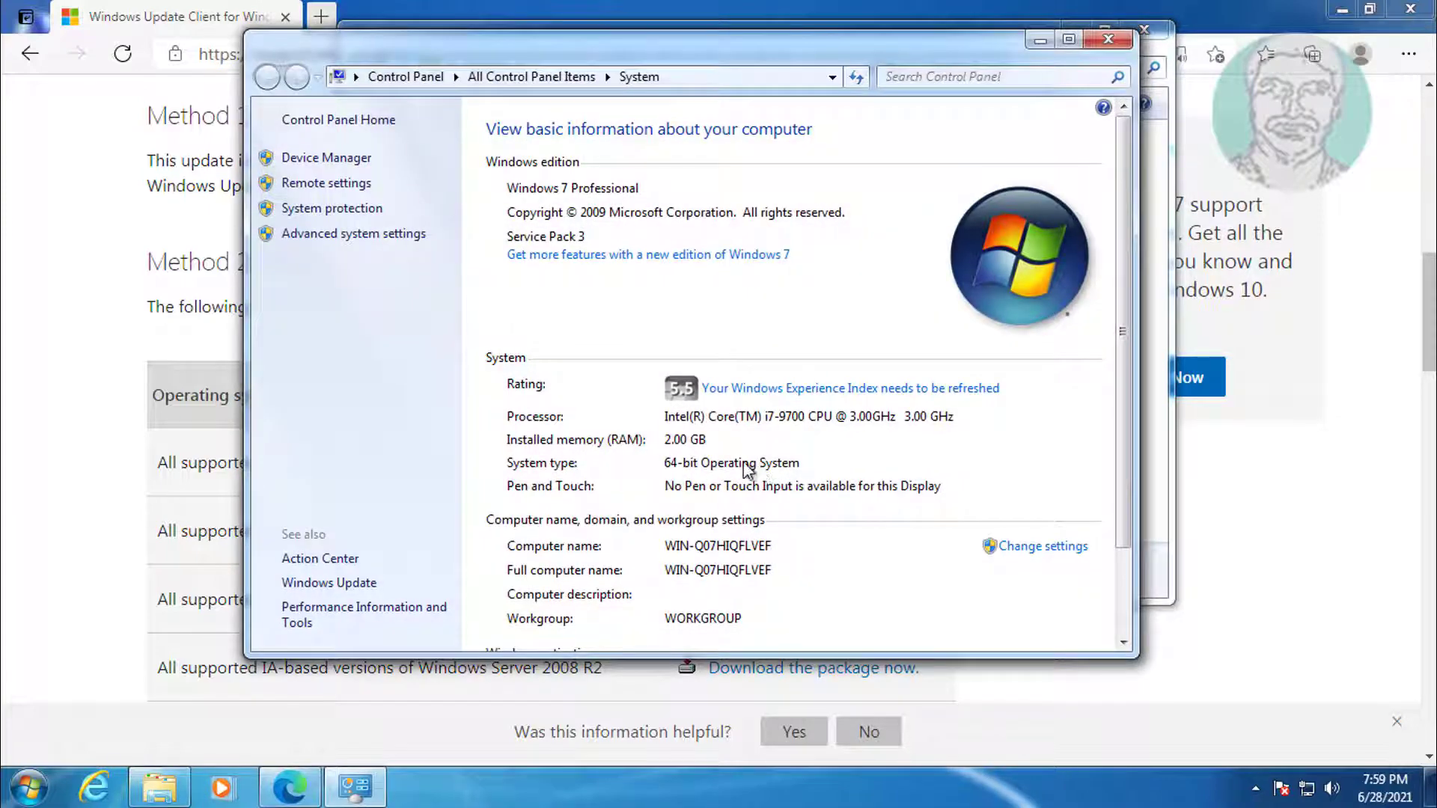
click(1123, 36)
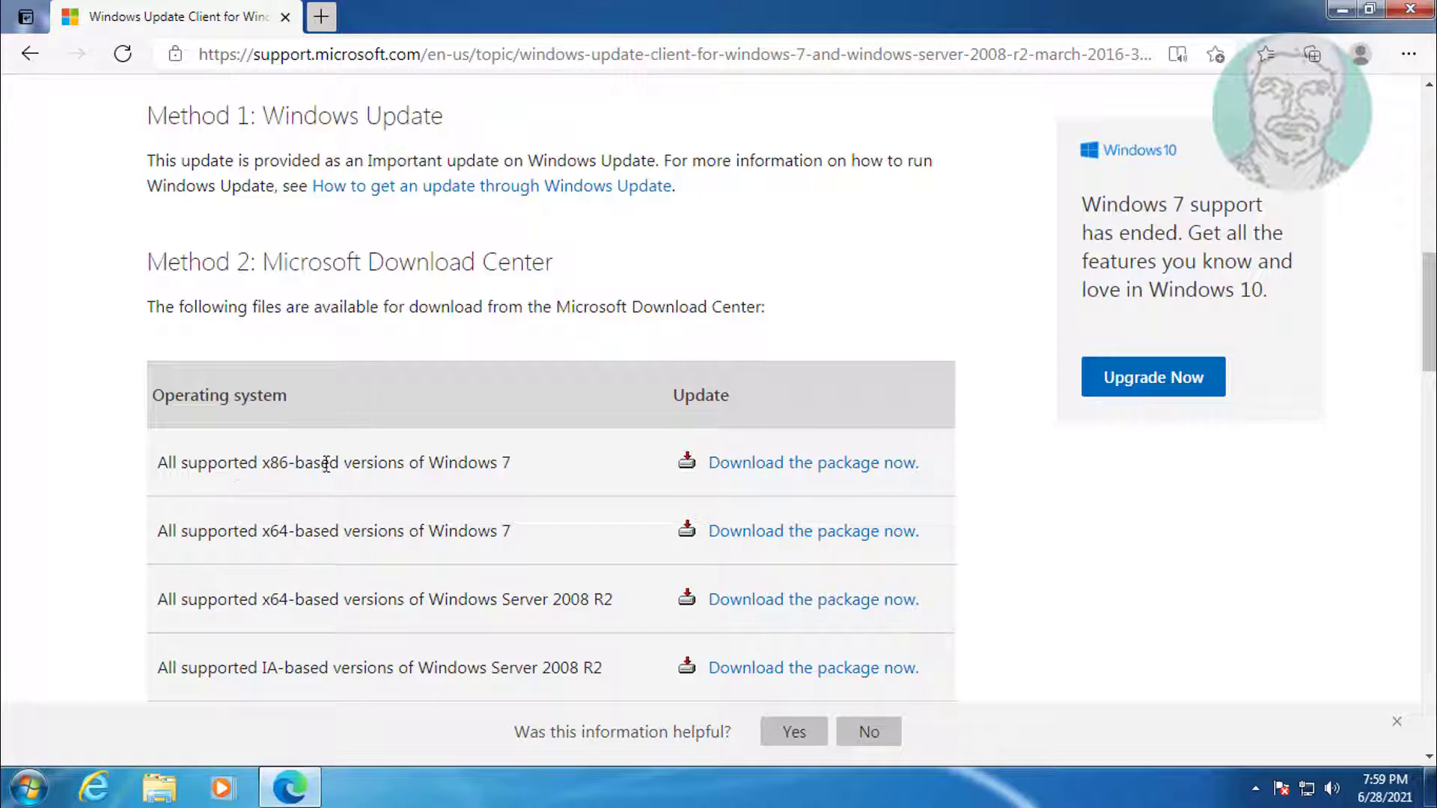
Step: Download the x64 Windows 7 KB3138612 package and approve running its installer
click(786, 537)
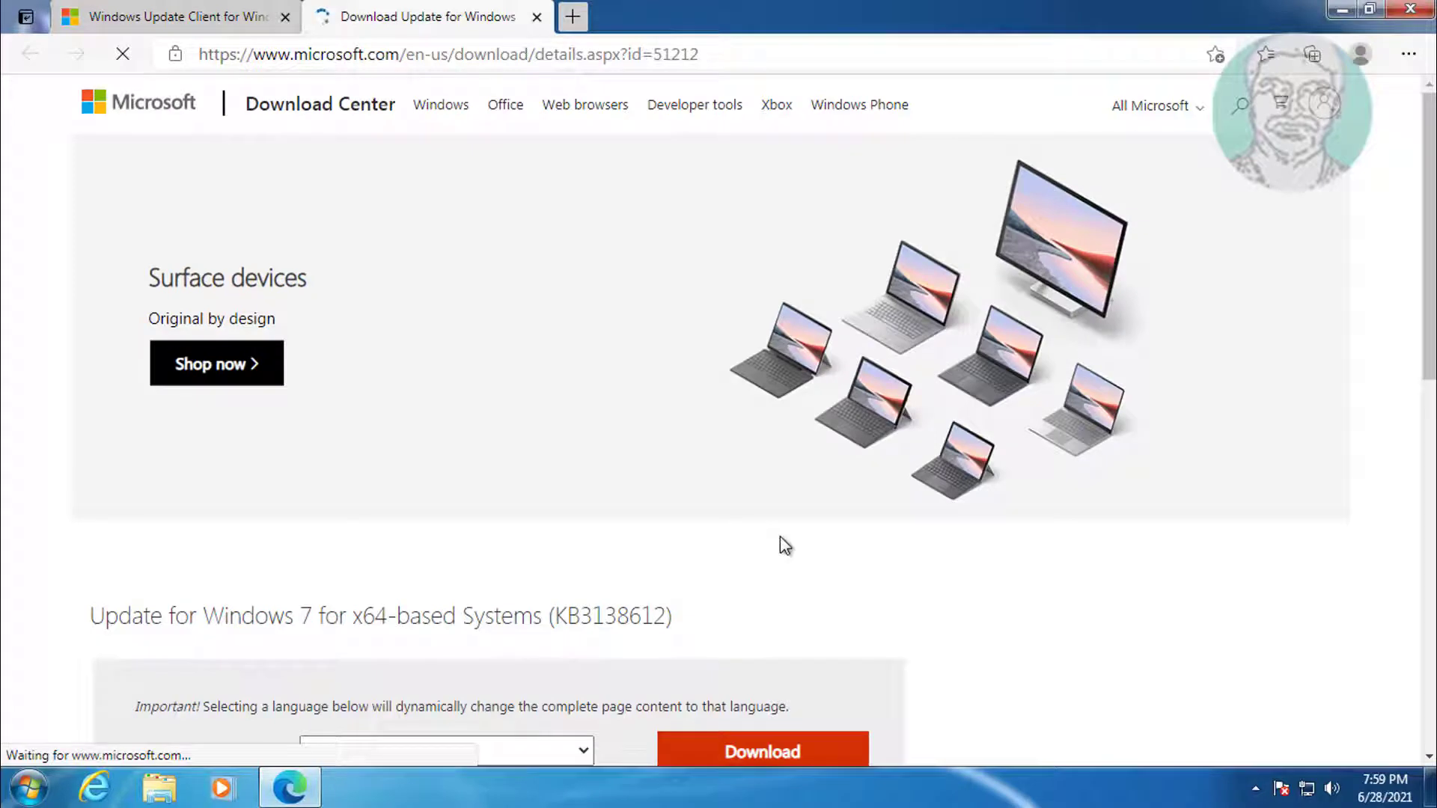
scroll(779, 545, down, 3)
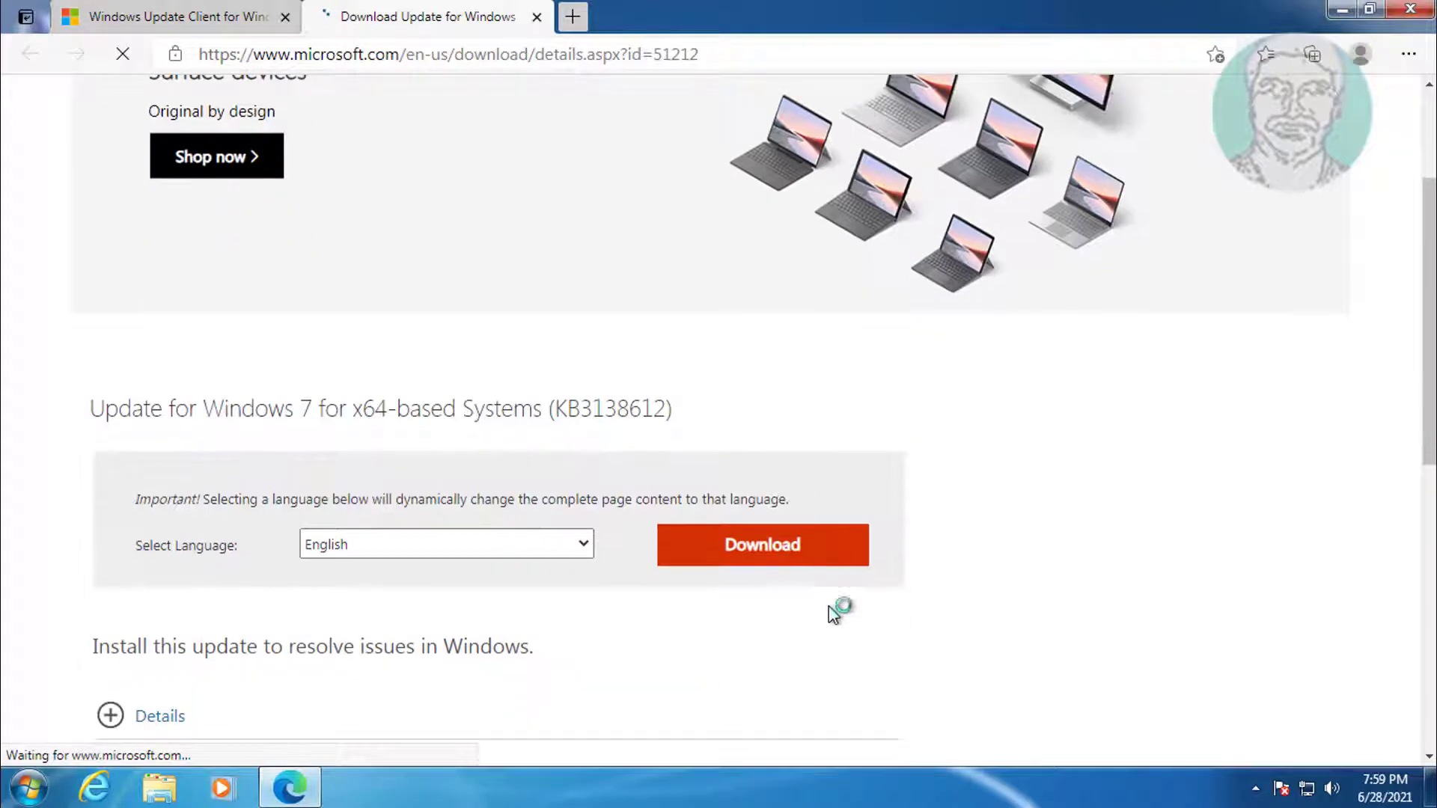
click(757, 556)
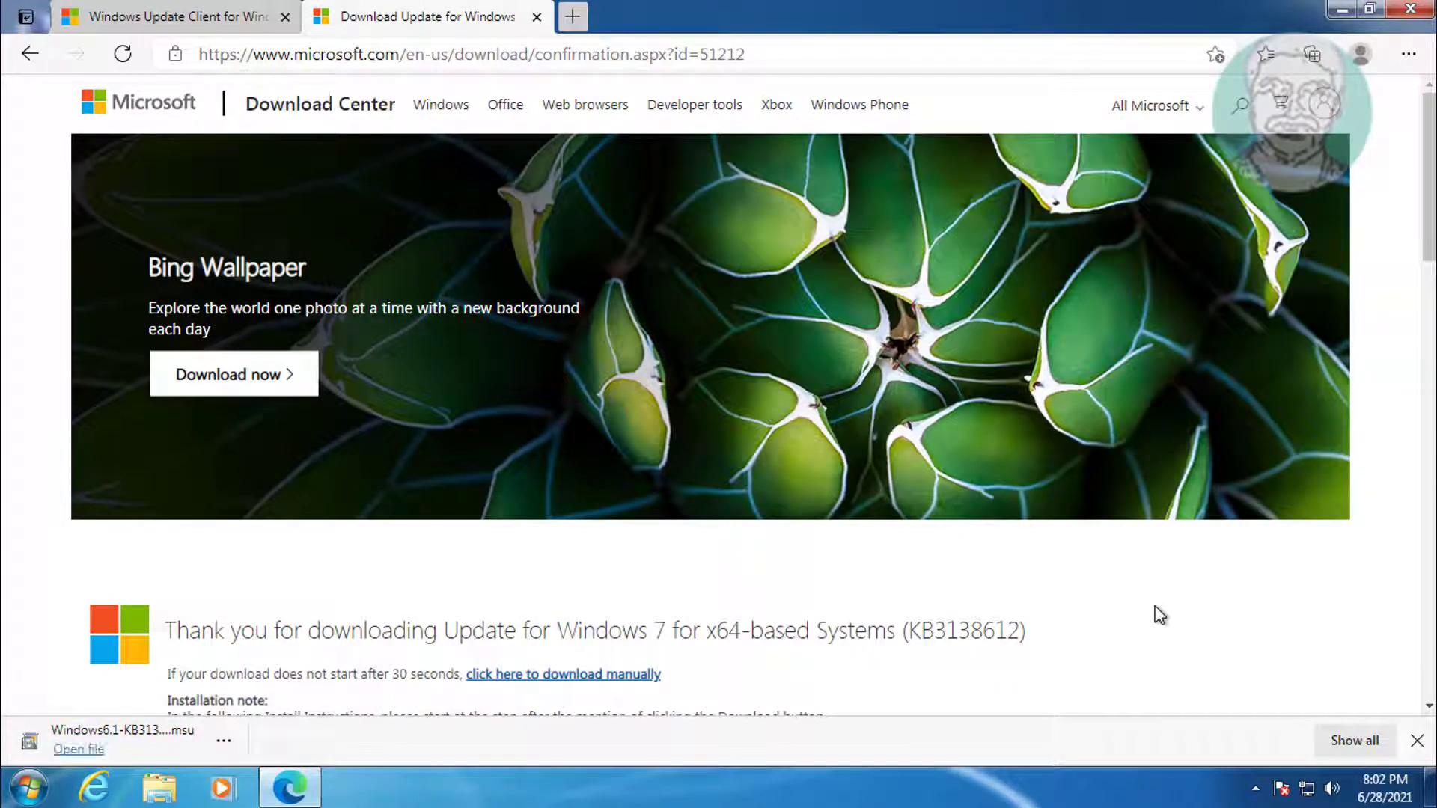
click(79, 748)
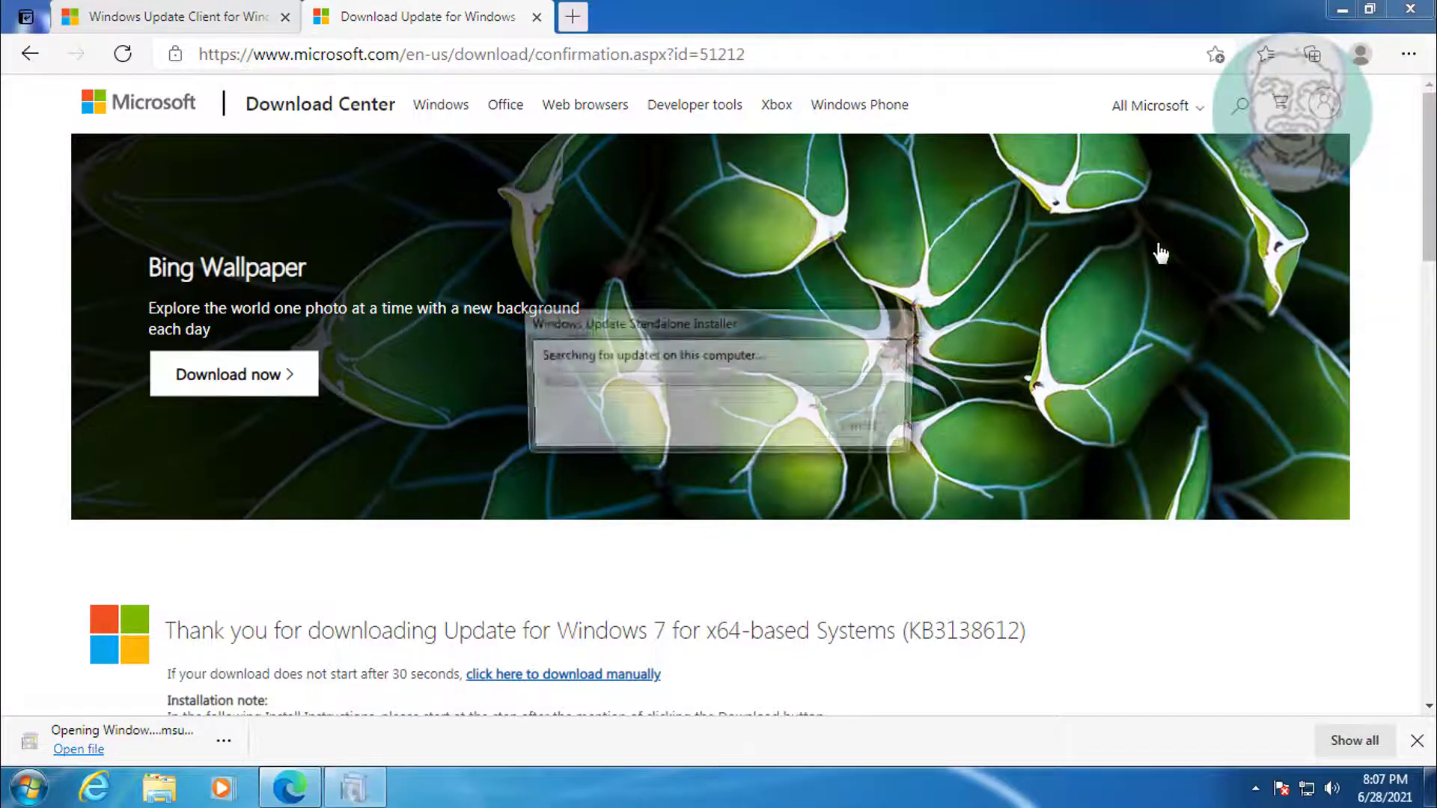
click(769, 478)
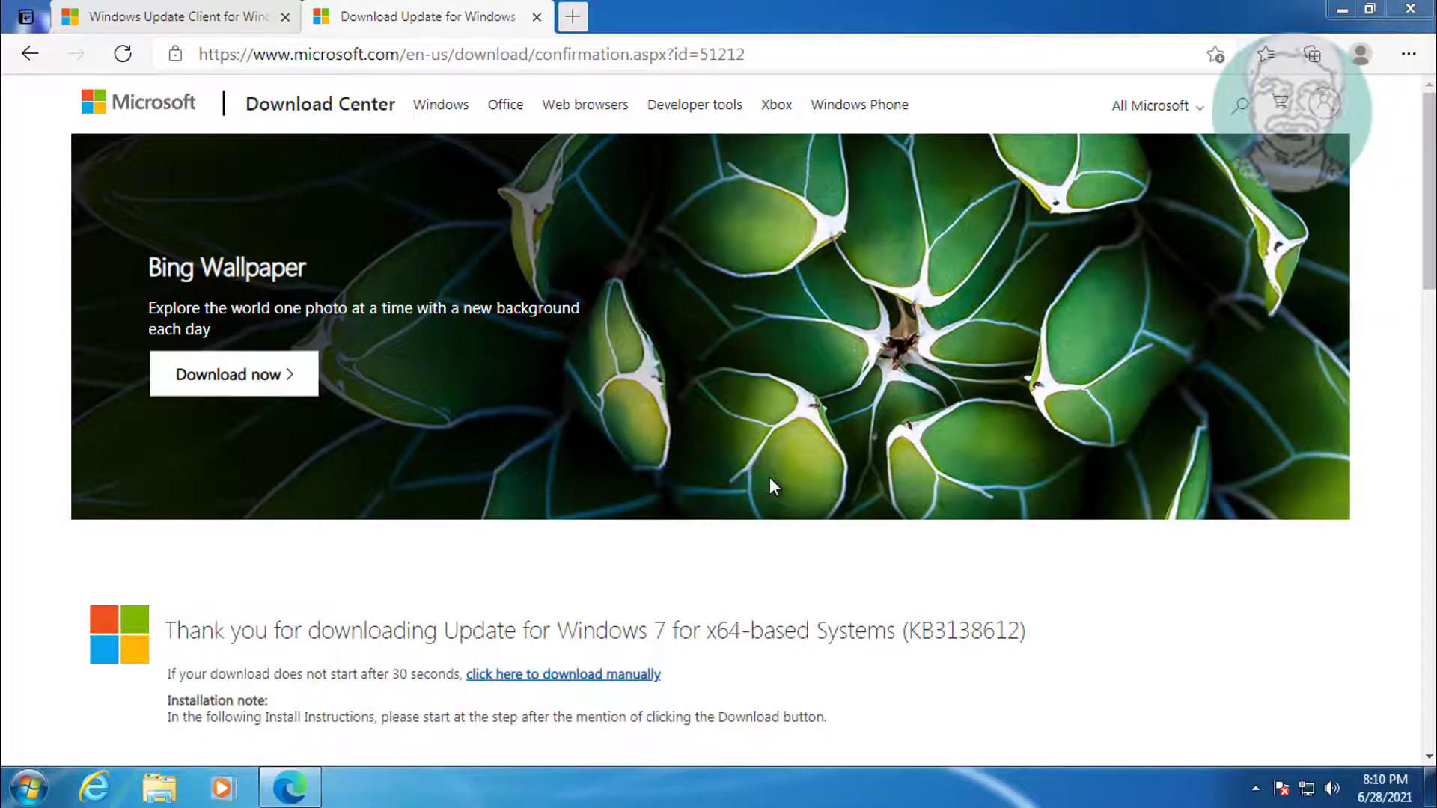
click(1341, 9)
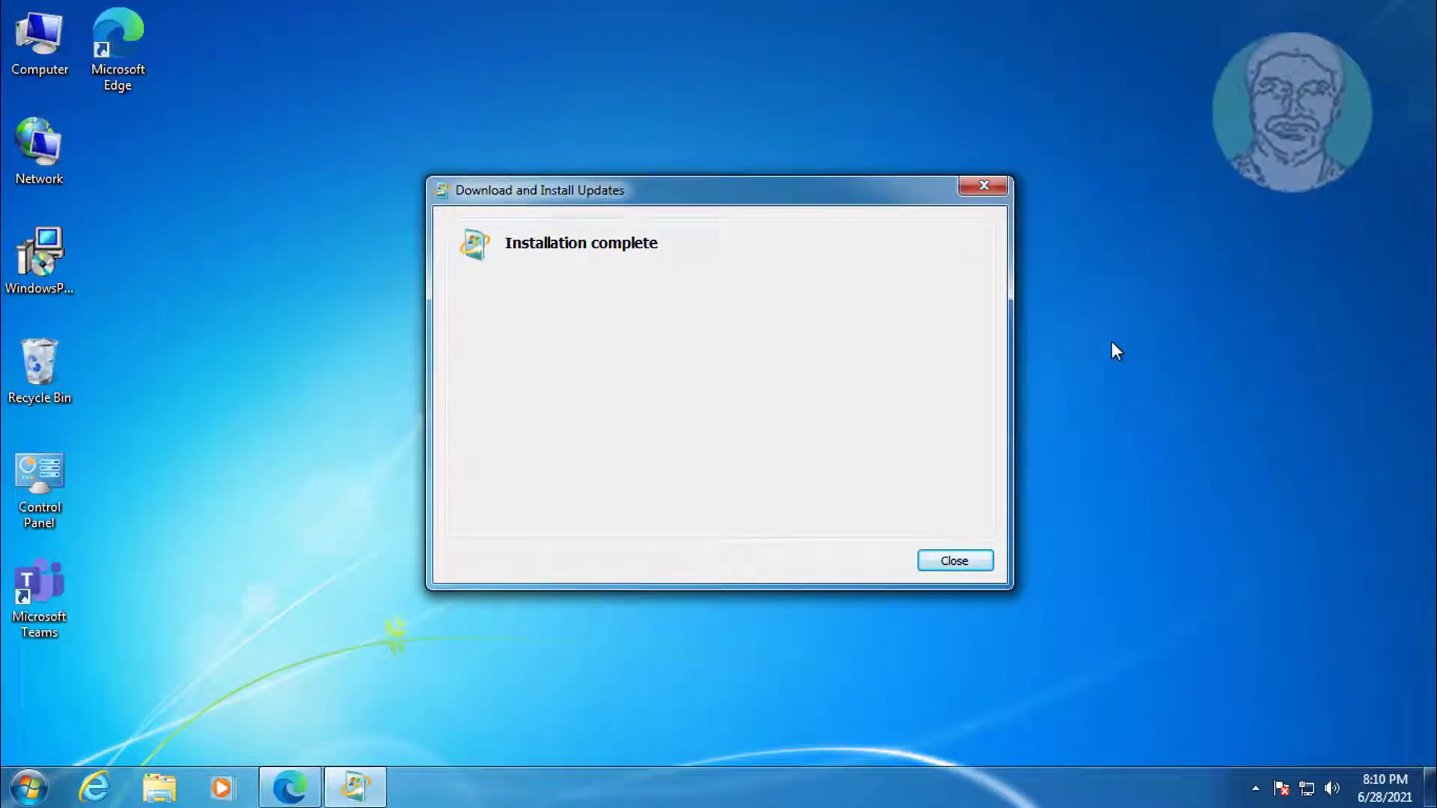
Step: Dismiss Installation complete, close Edge, and restart the computer from the Start menu
click(954, 561)
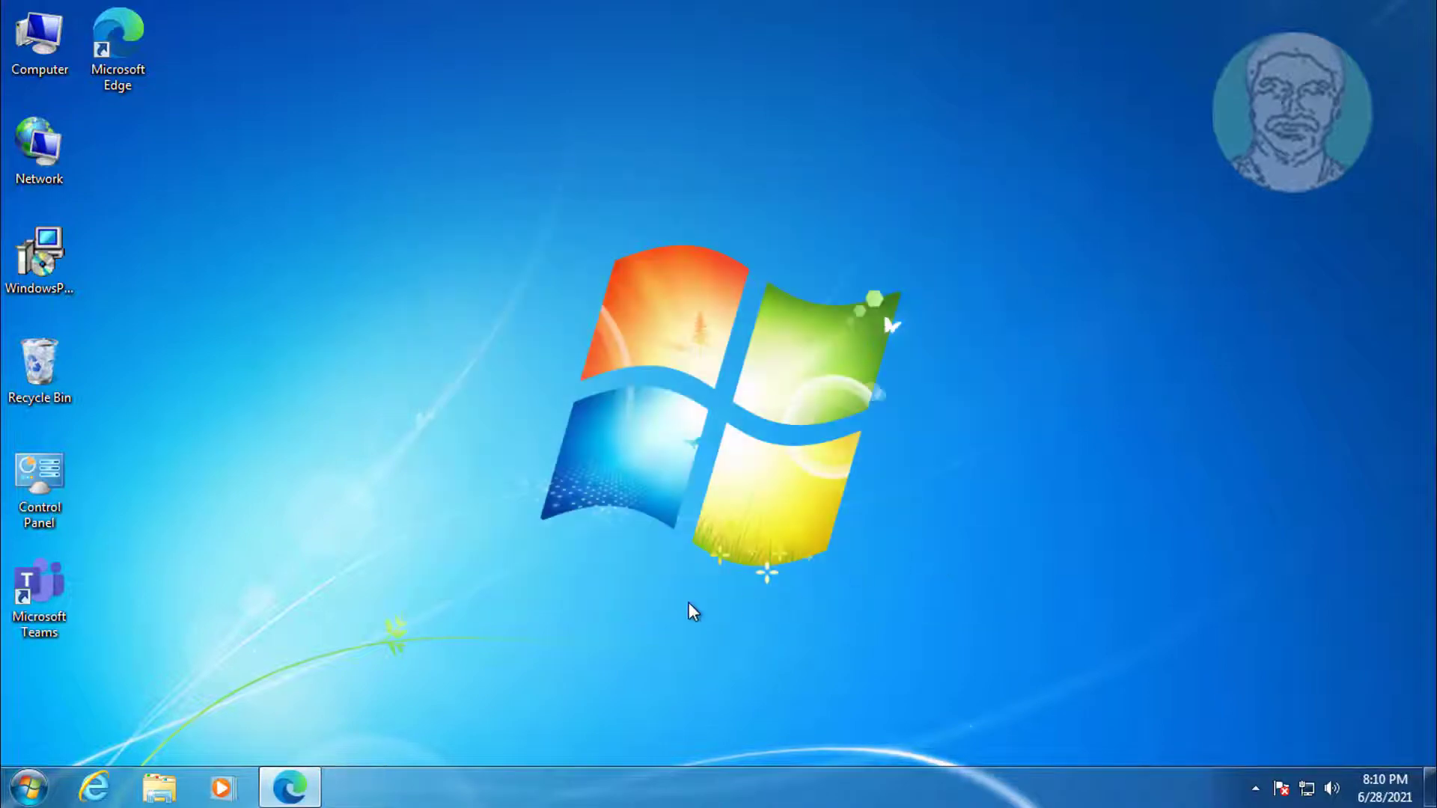
click(289, 785)
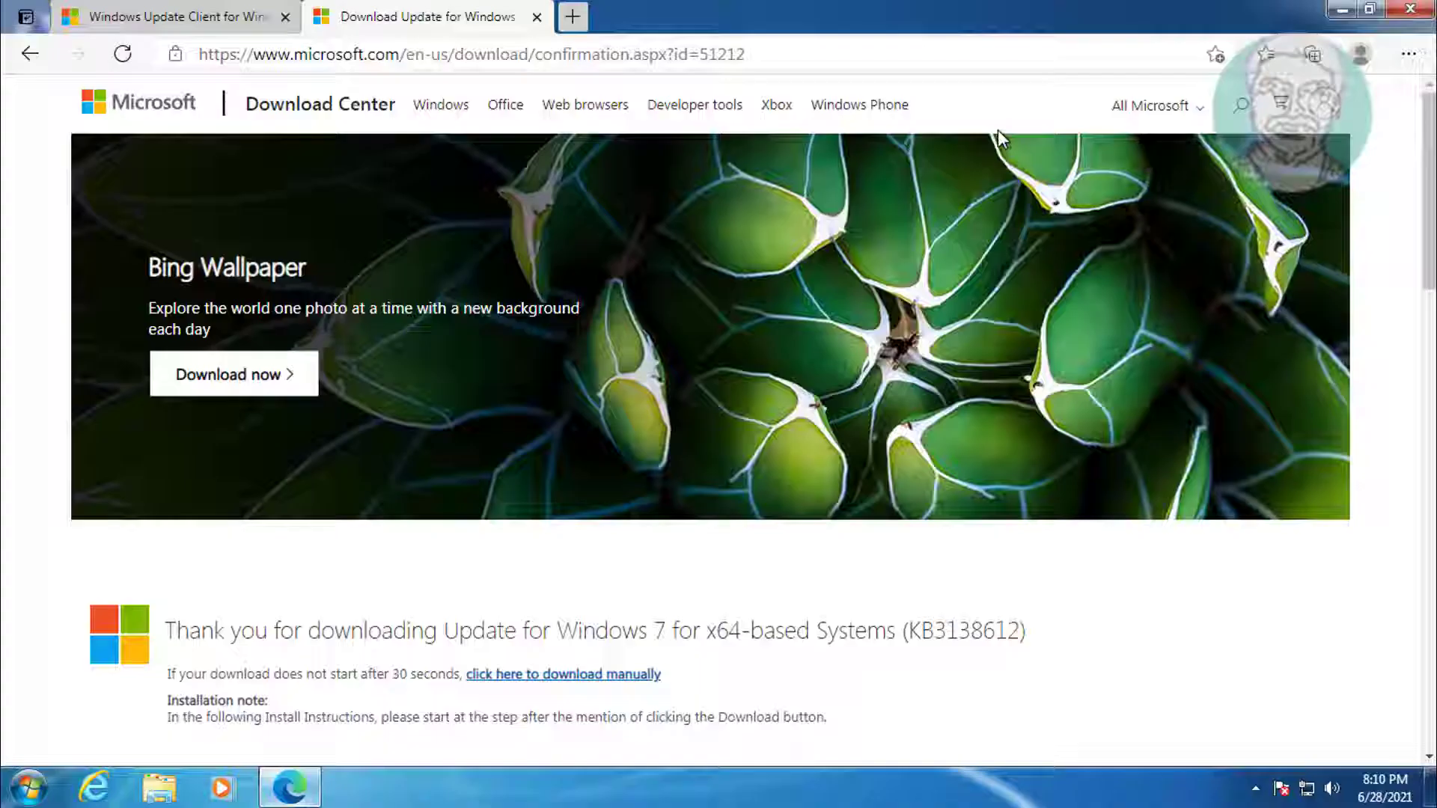
click(1408, 12)
click(28, 789)
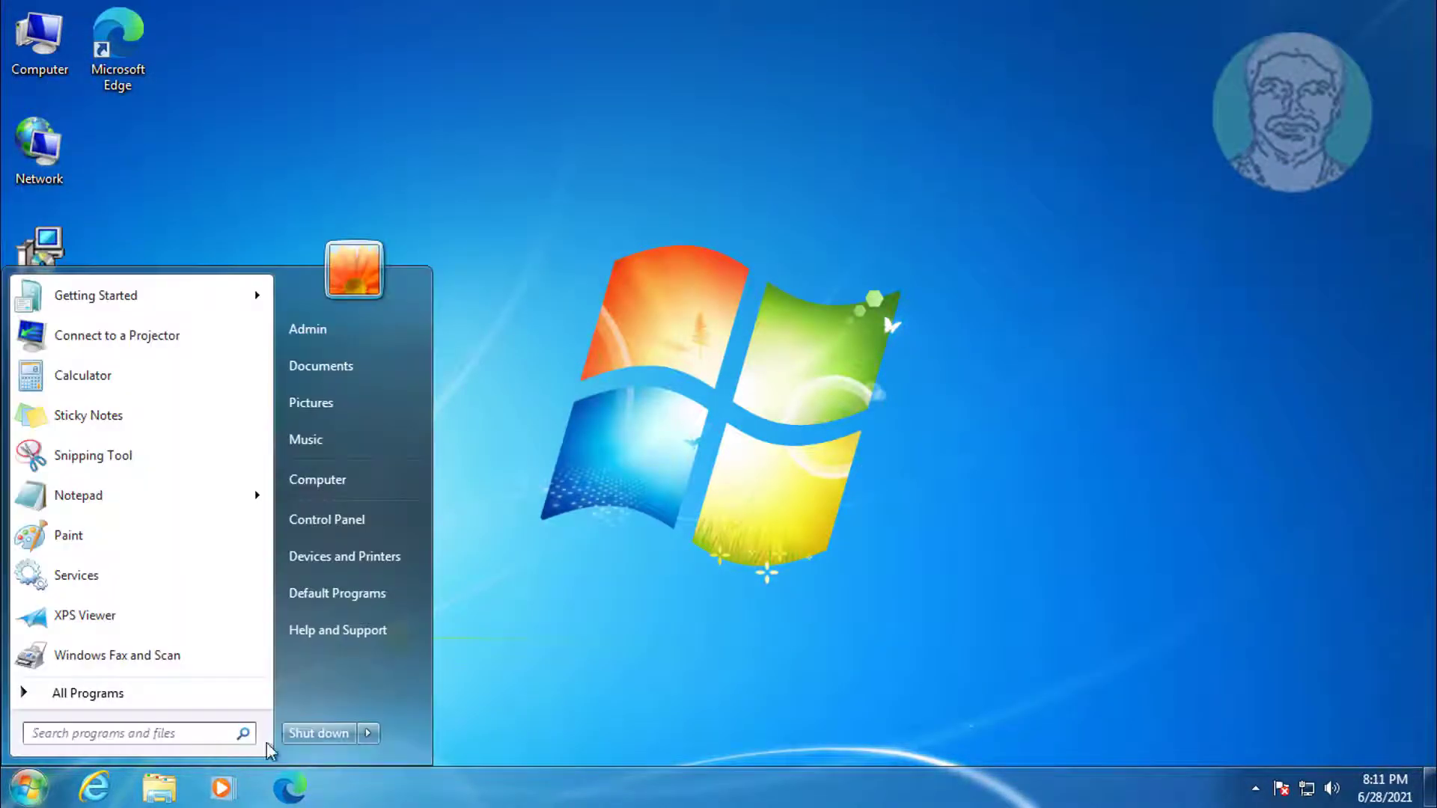
click(423, 703)
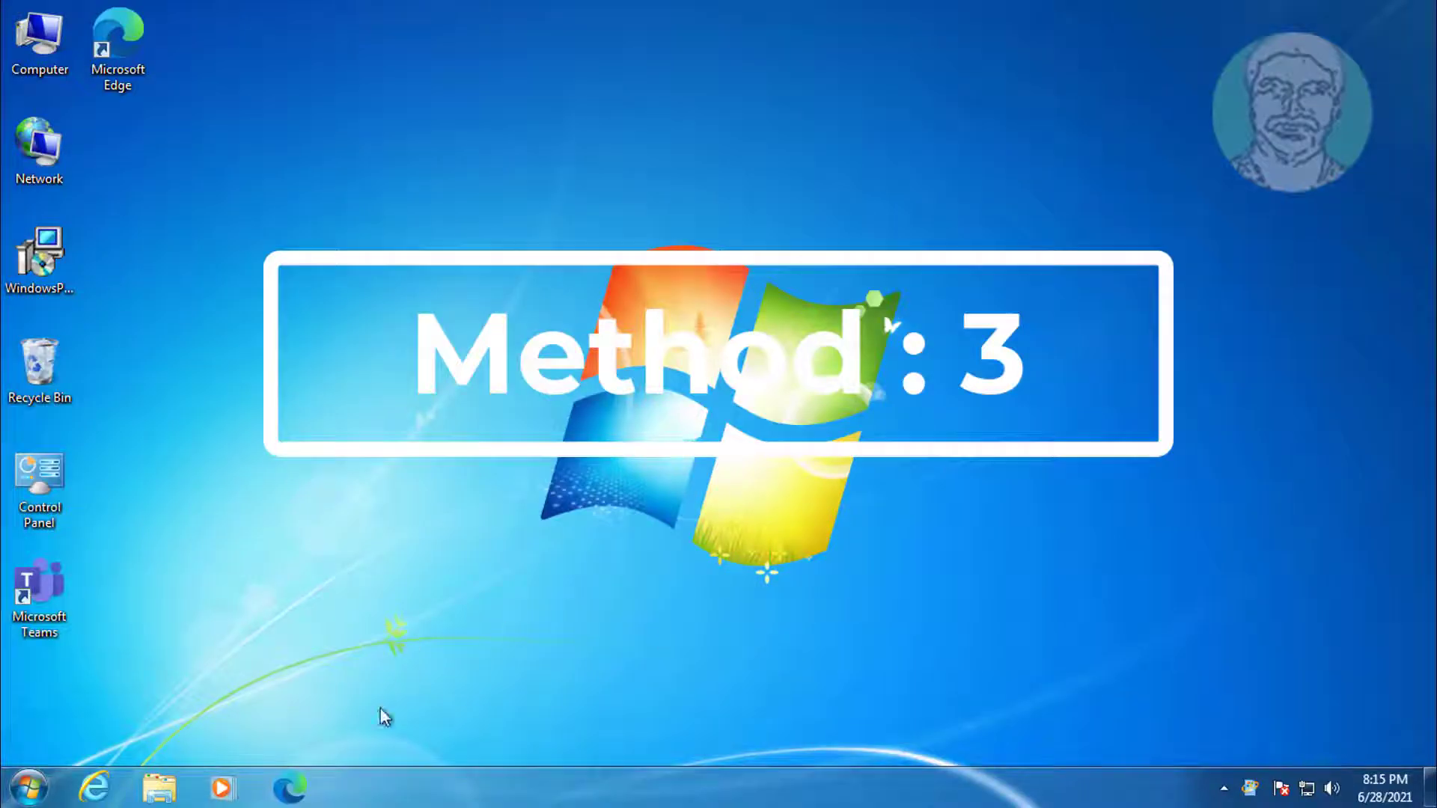
Step: Load the slow-update-search support article in Edge and open the x64 Windows 7 KB3102810 download page
click(290, 787)
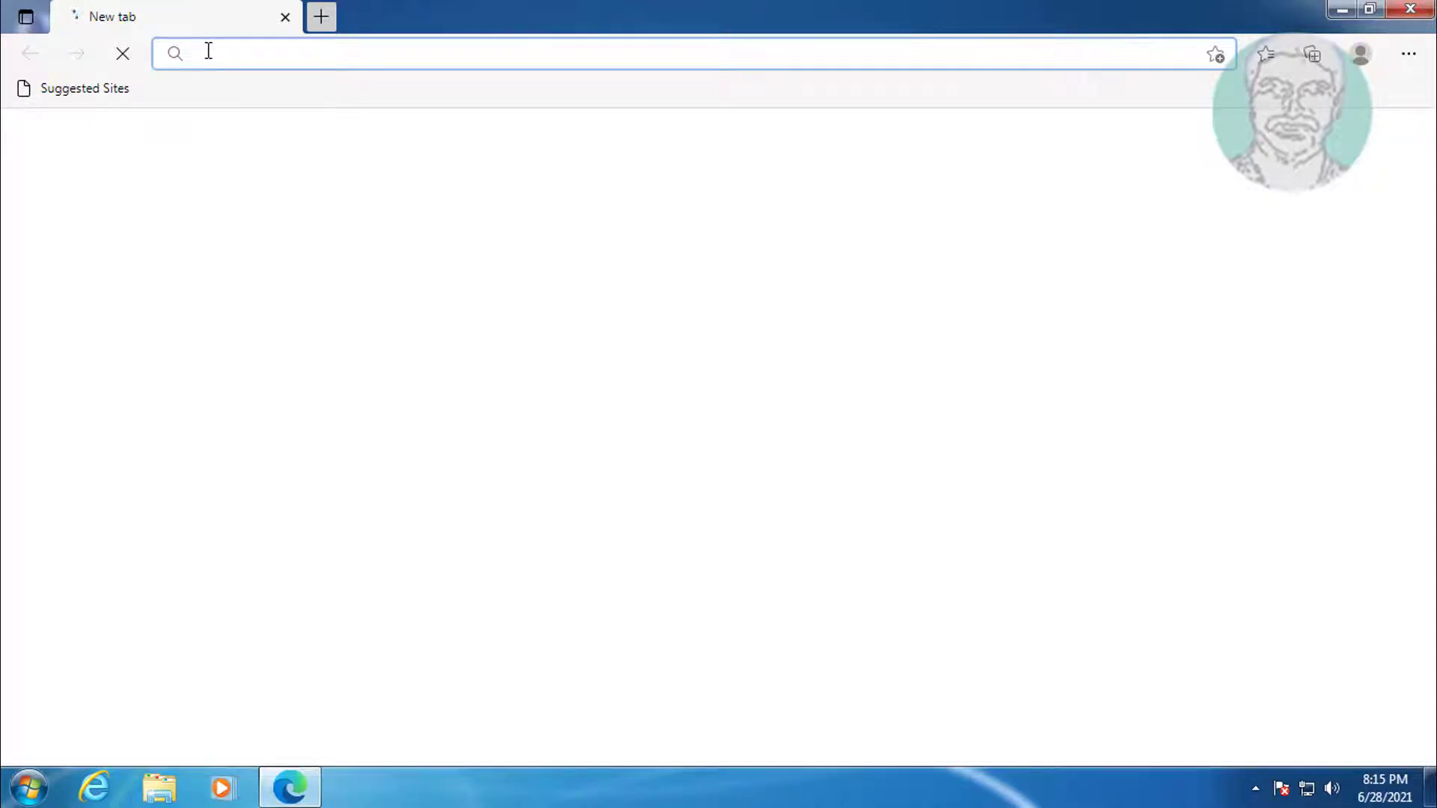
right_click(208, 51)
click(349, 247)
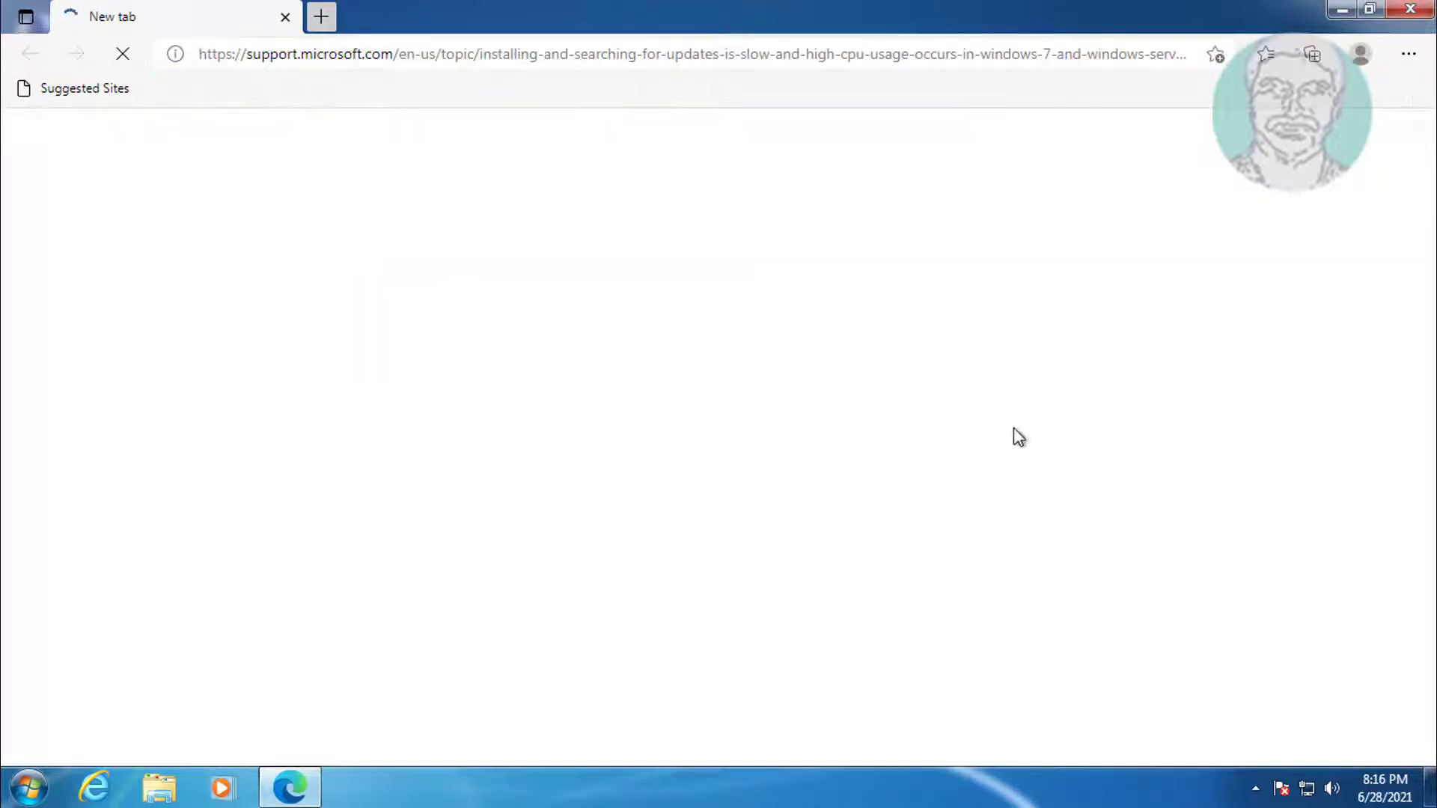
scroll(795, 516, down, 1)
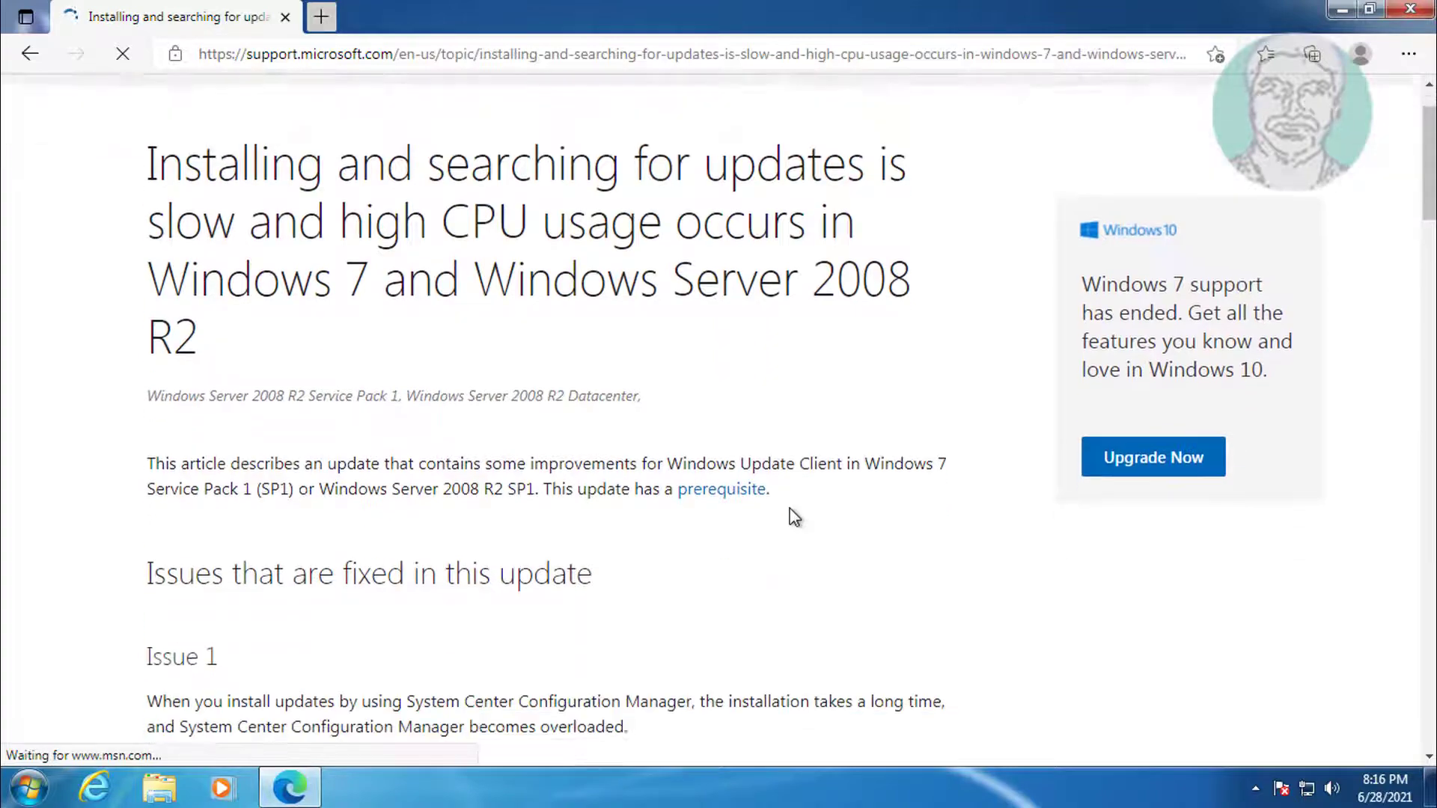
scroll(794, 516, down, 3)
scroll(794, 516, down, 3)
scroll(795, 516, down, 4)
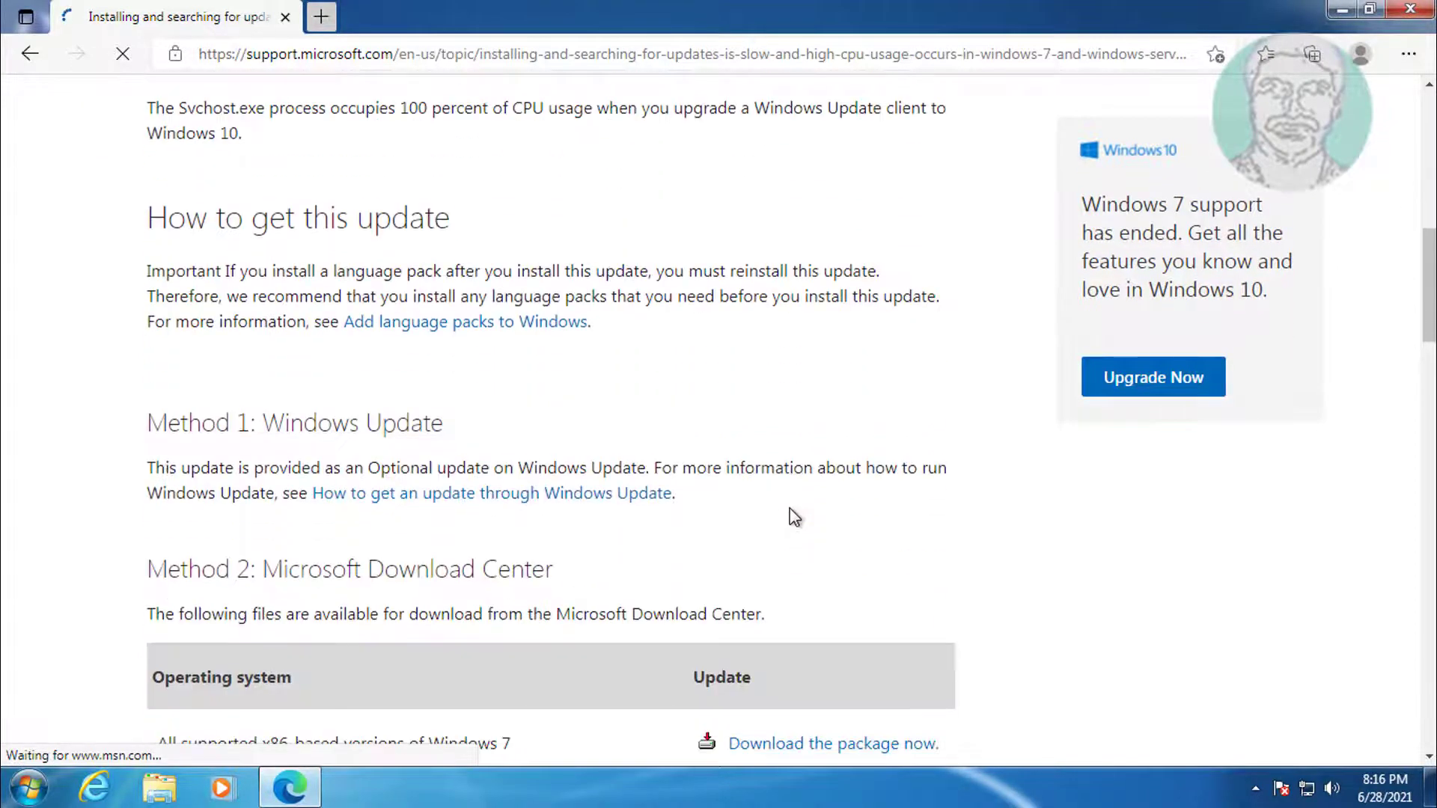
scroll(794, 517, down, 2)
scroll(794, 516, down, 2)
scroll(794, 516, down, 1)
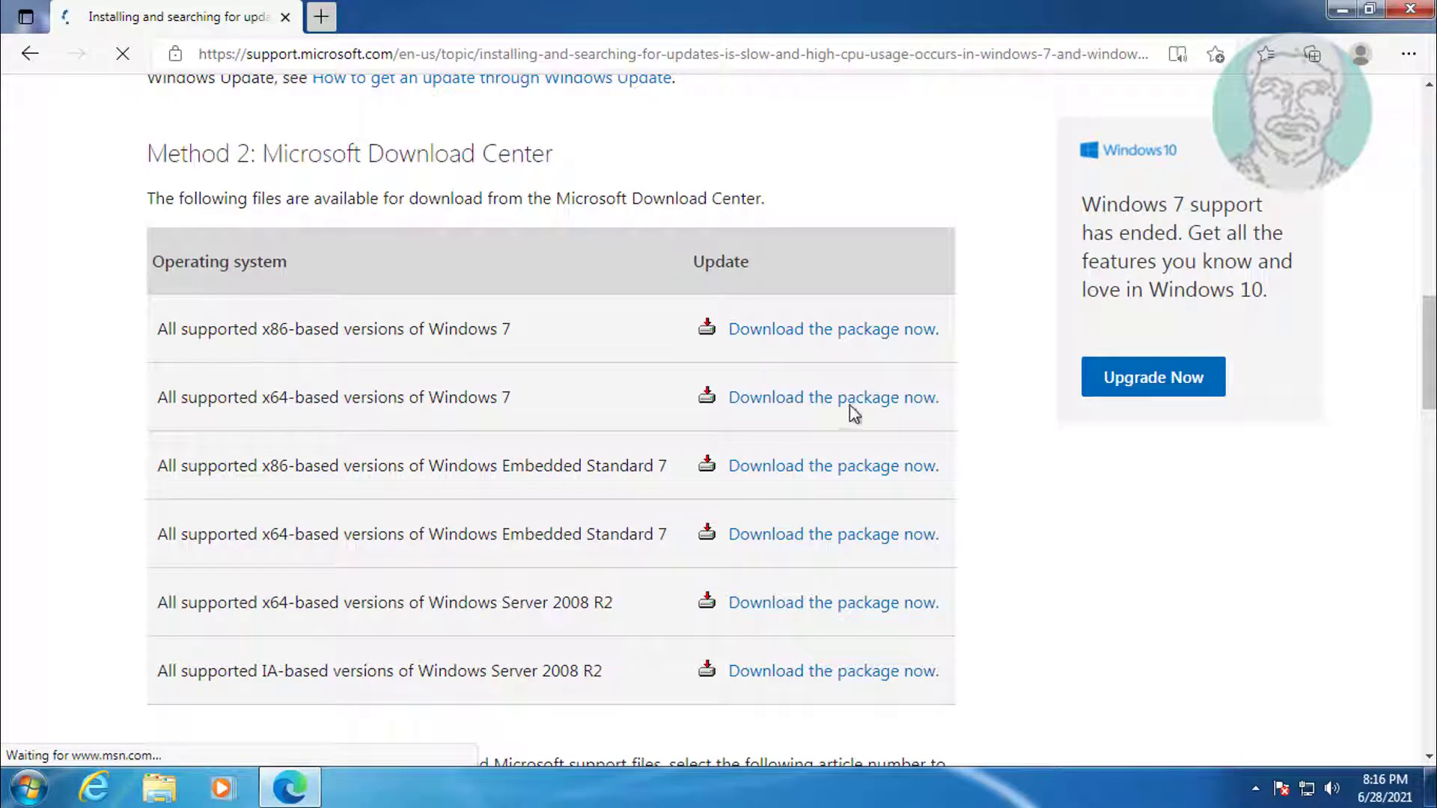
click(788, 402)
scroll(877, 541, down, 1)
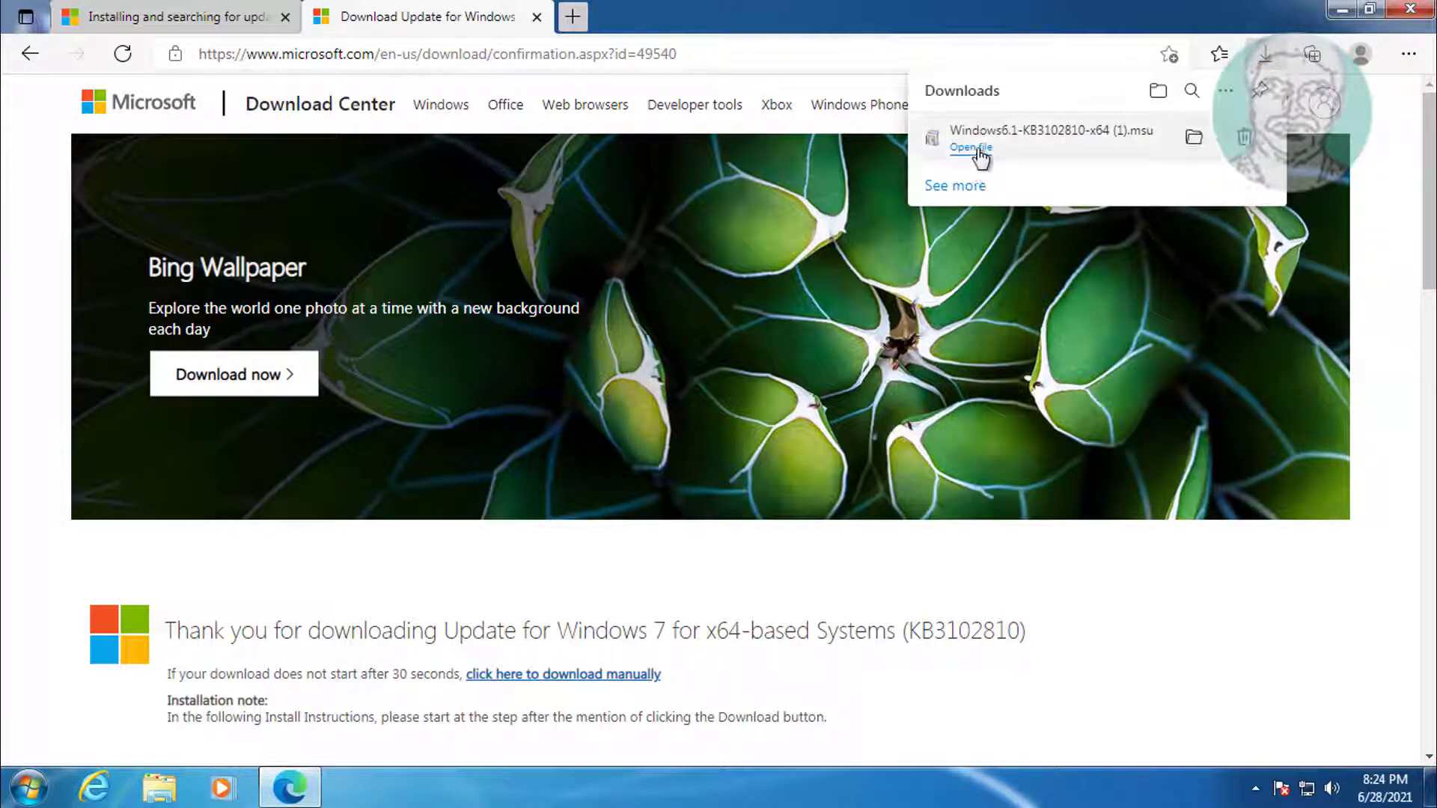
Step: Run the downloaded KB3102810 standalone installer, approve it, and close it once installation finishes
click(970, 147)
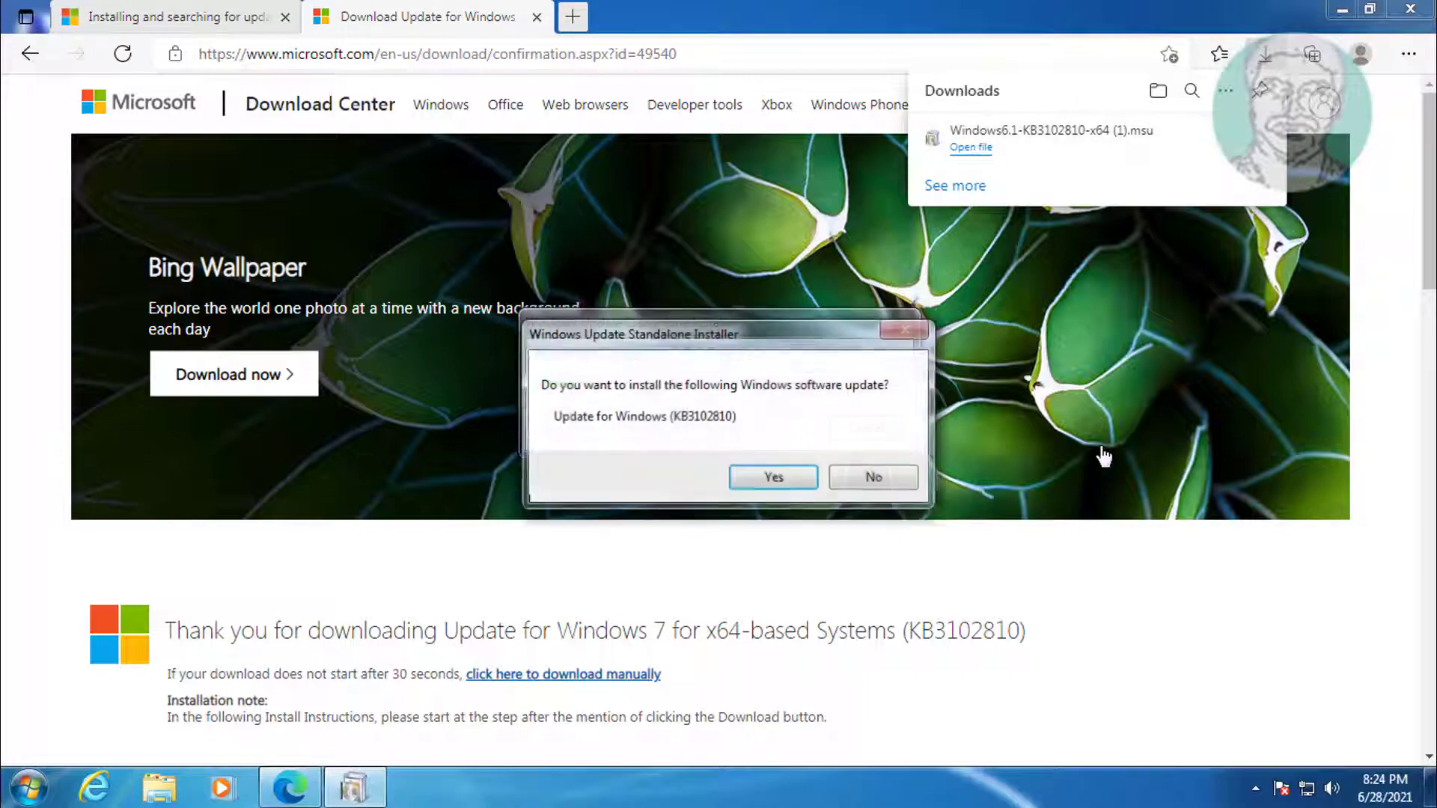
click(761, 481)
click(1341, 9)
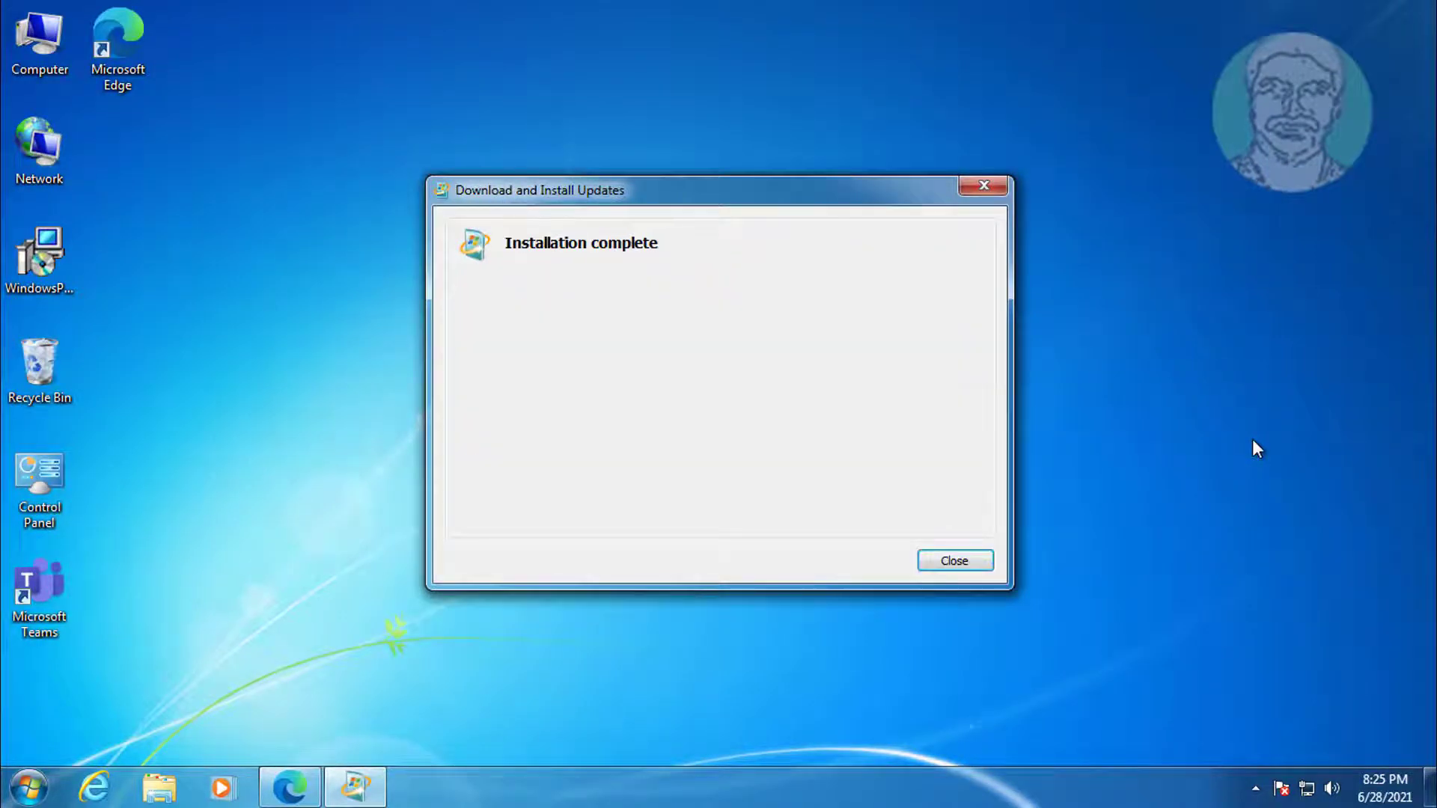
click(960, 569)
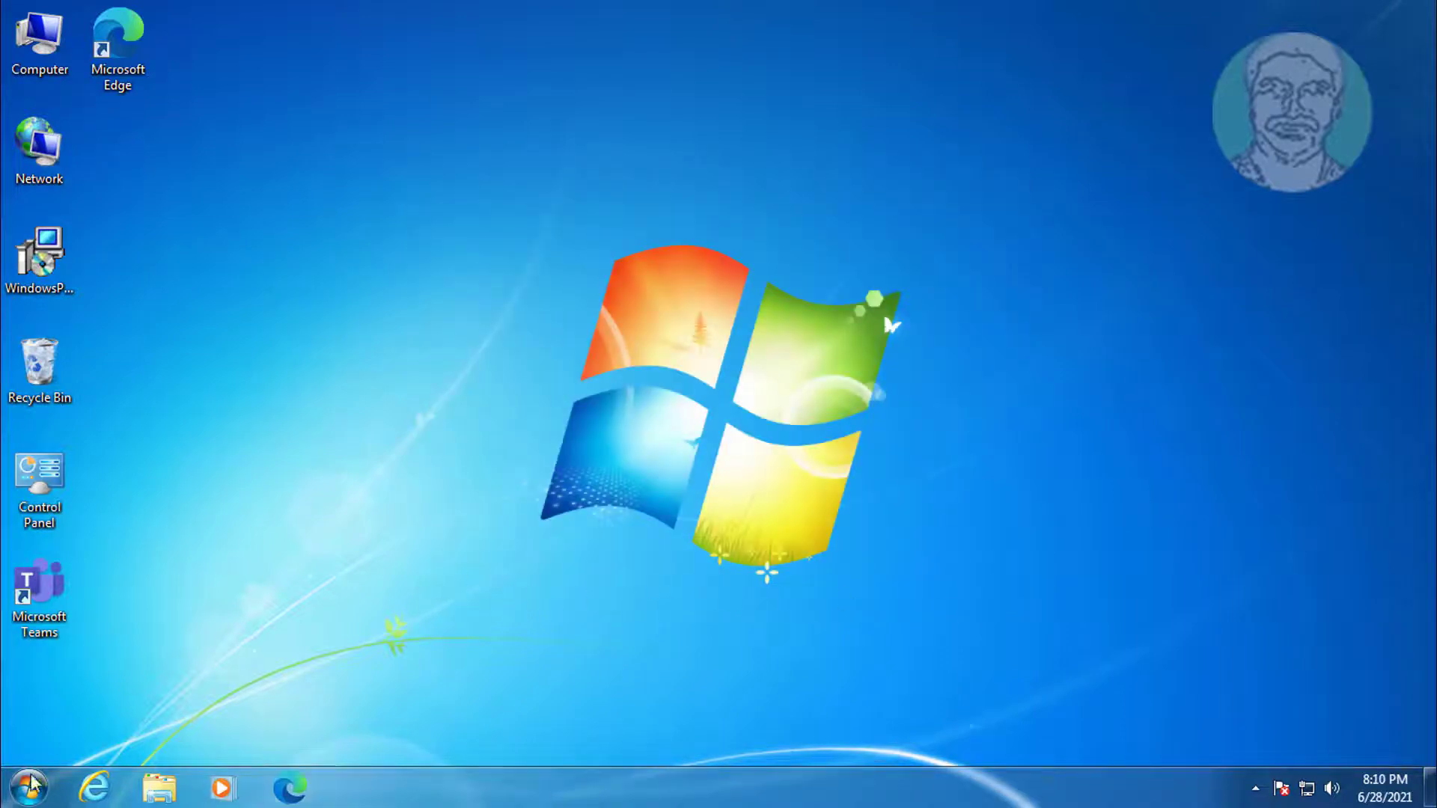
Step: Restart Windows 7 from the Start menu's Shut down options
click(31, 786)
click(376, 740)
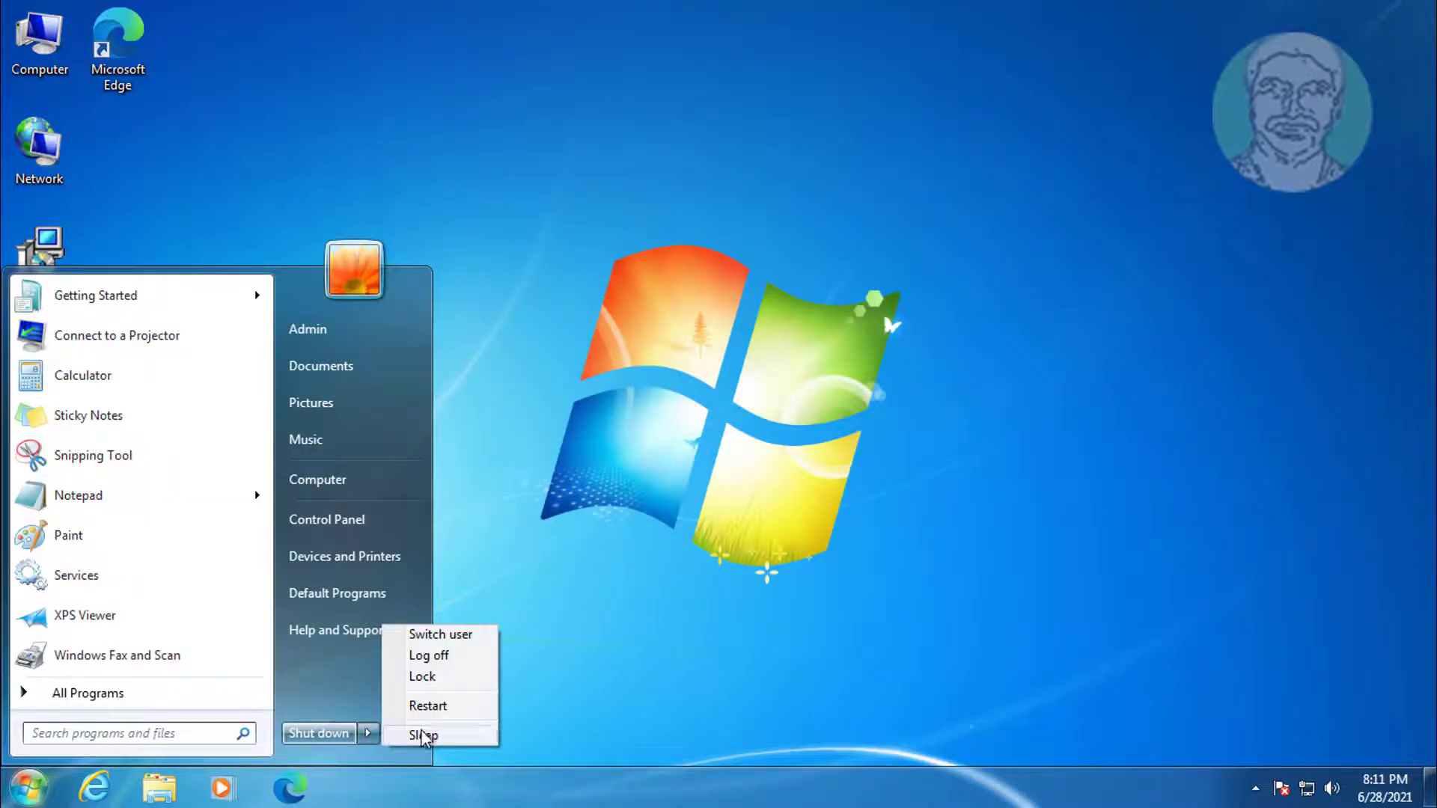
click(425, 707)
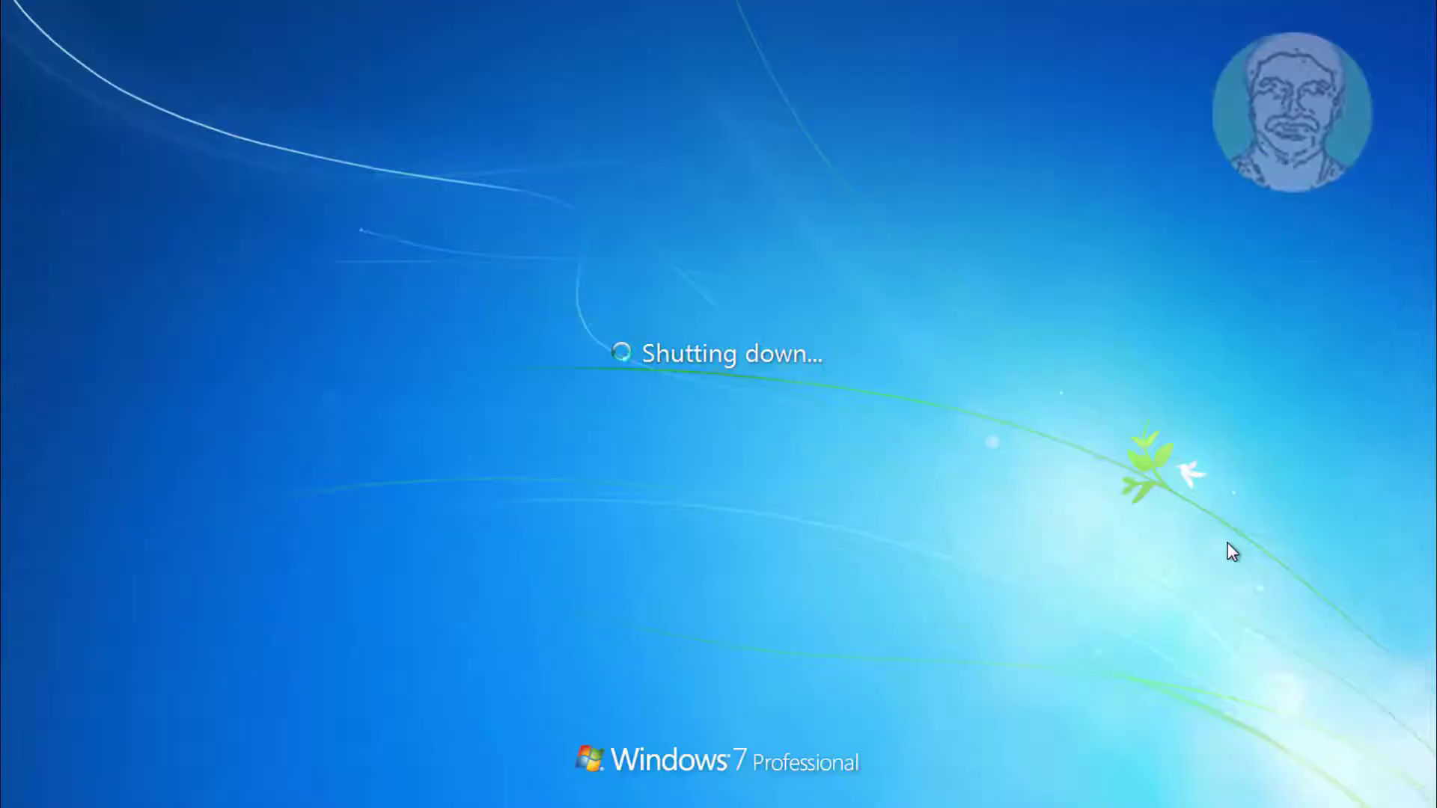